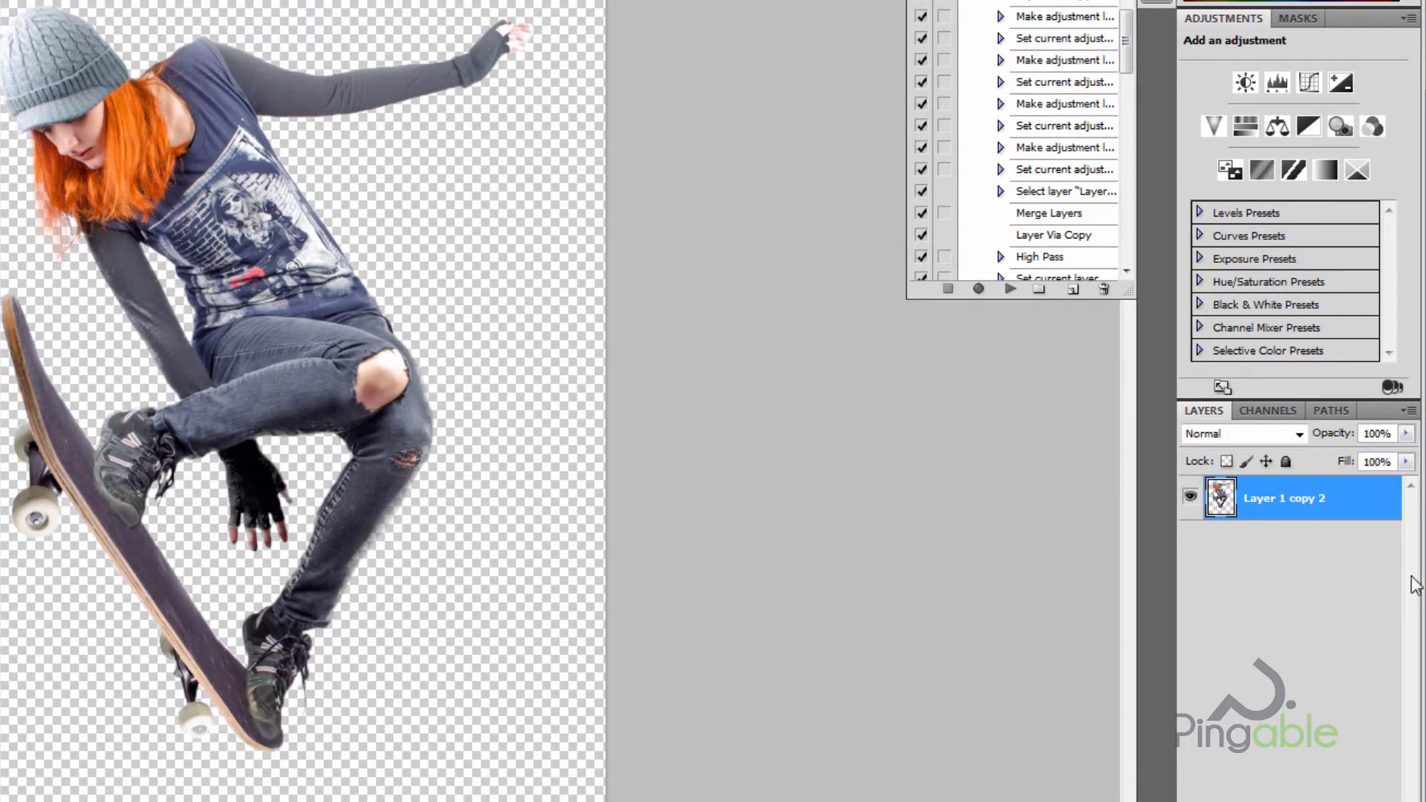
Step: Duplicate the skater layer, Layer 1 copy 2
right_click(1300, 506)
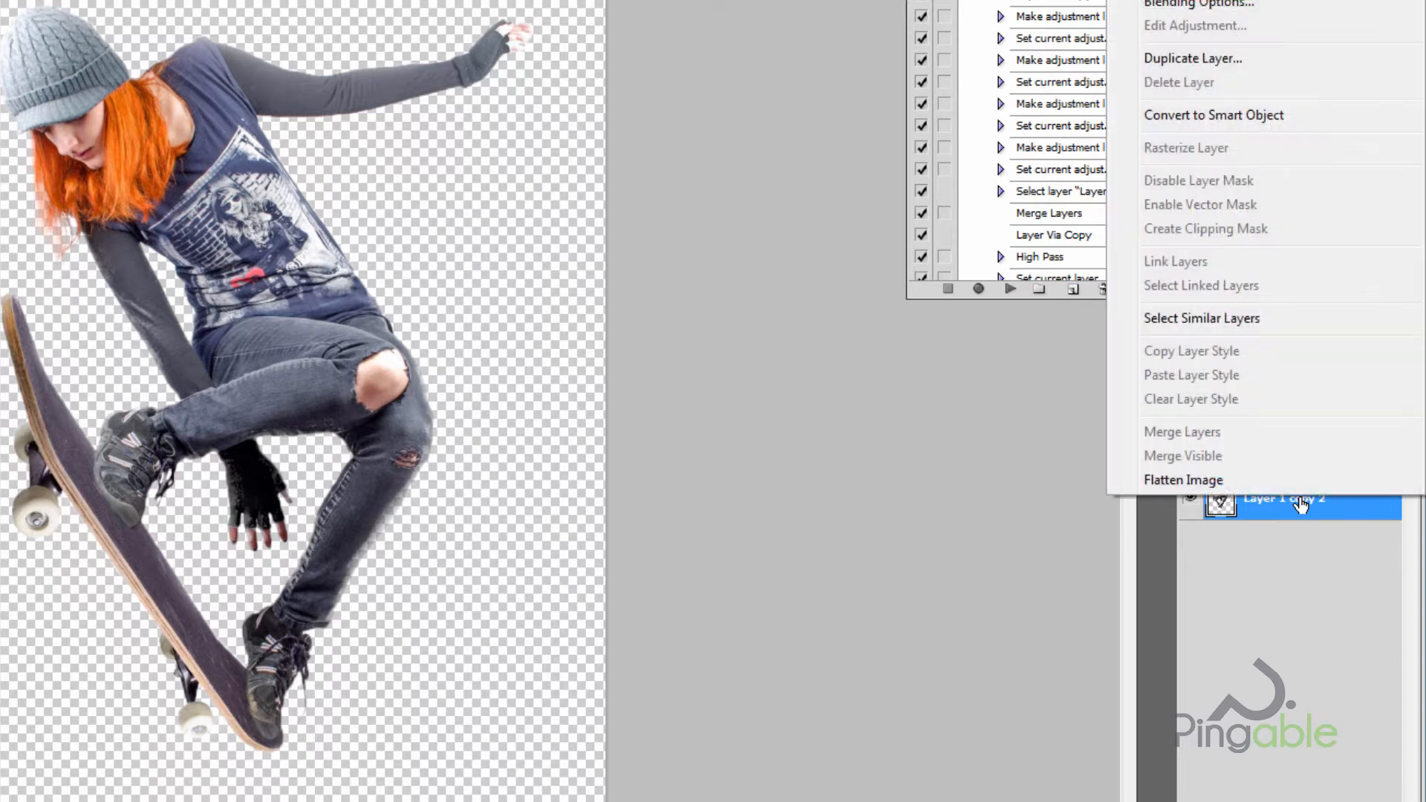
left_click(1237, 60)
left_click(565, 152)
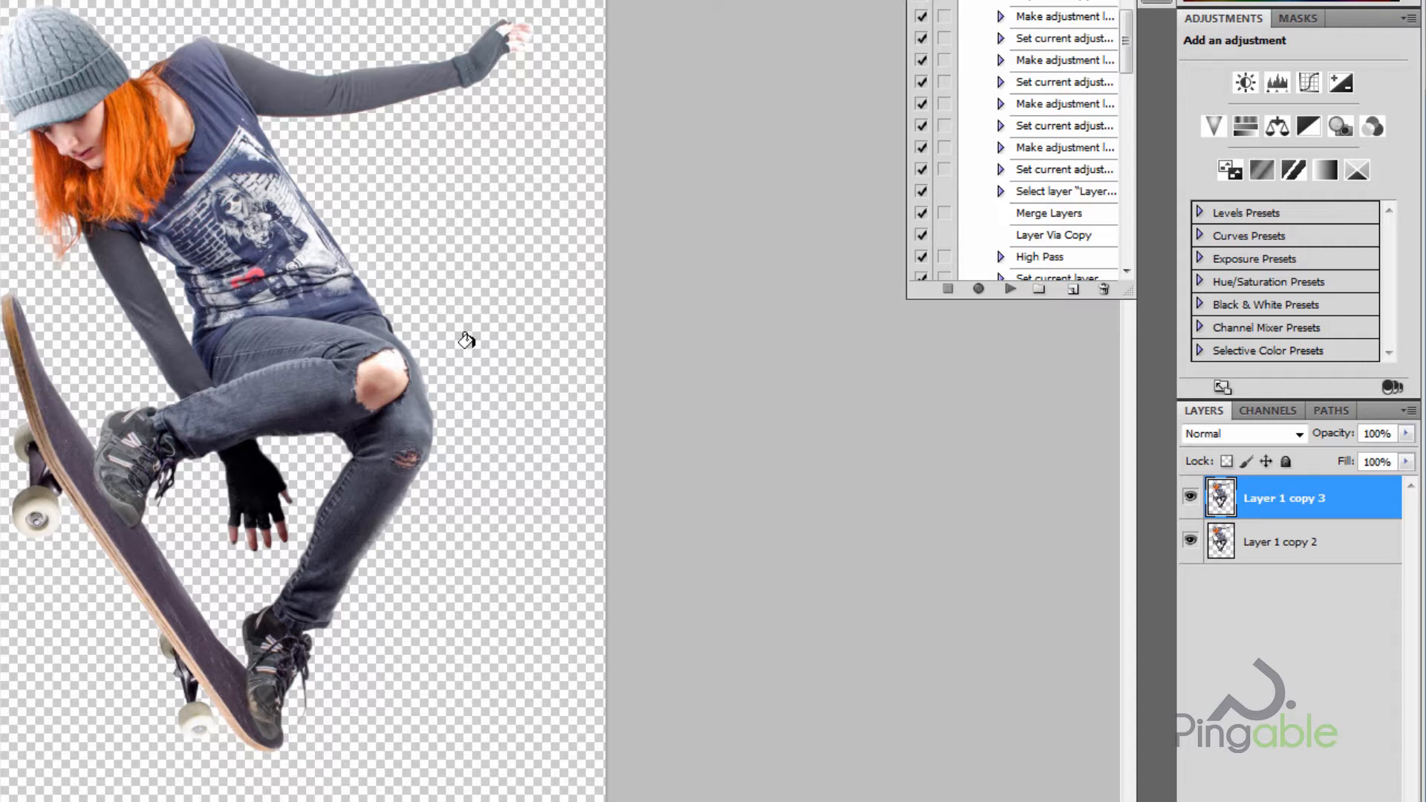
Step: Add a layer mask inverted to black to Layer 1 copy 2, and a white layer mask to Layer 1 copy 3
left_click(1298, 543)
left_click(1299, 497)
left_click(1293, 544)
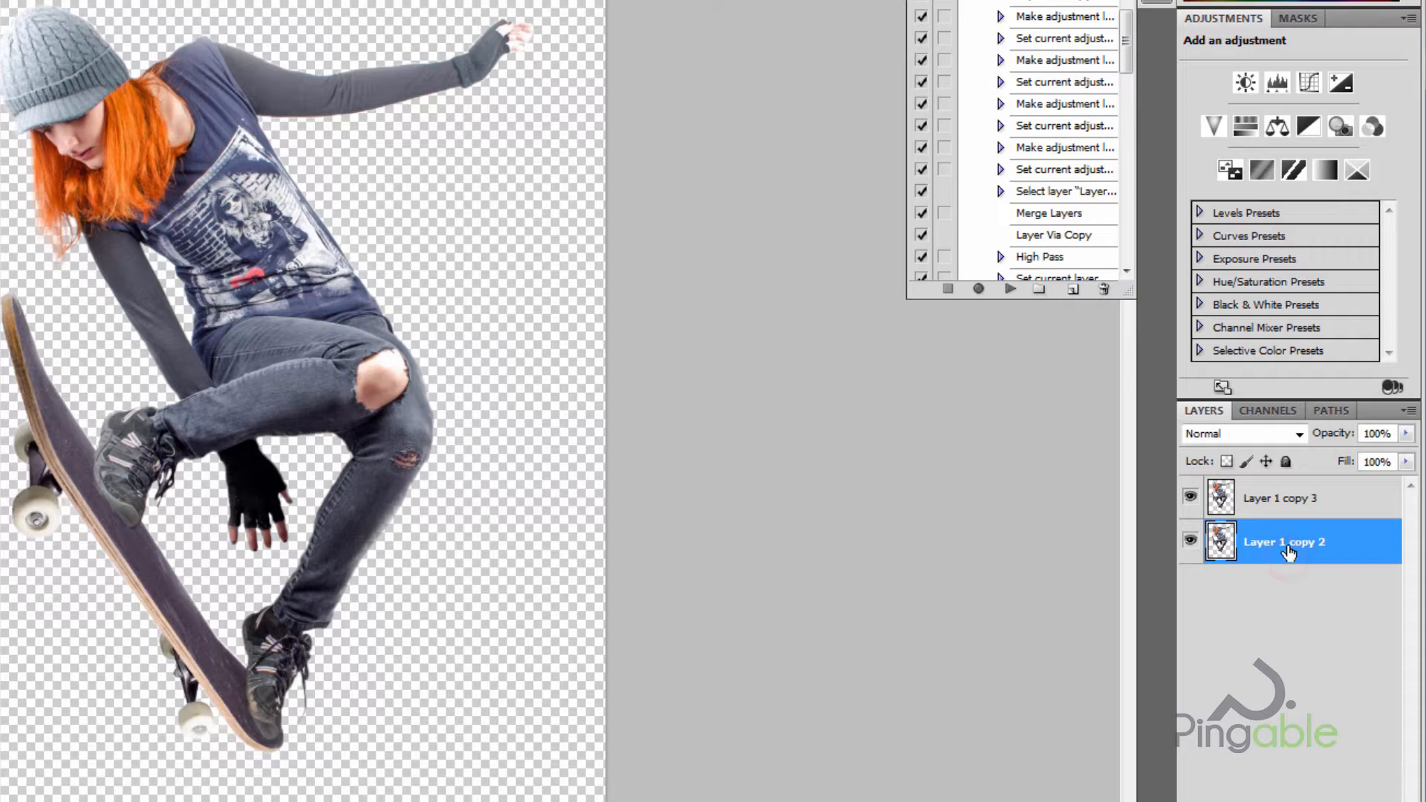
left_click(1285, 496)
left_click(1271, 543)
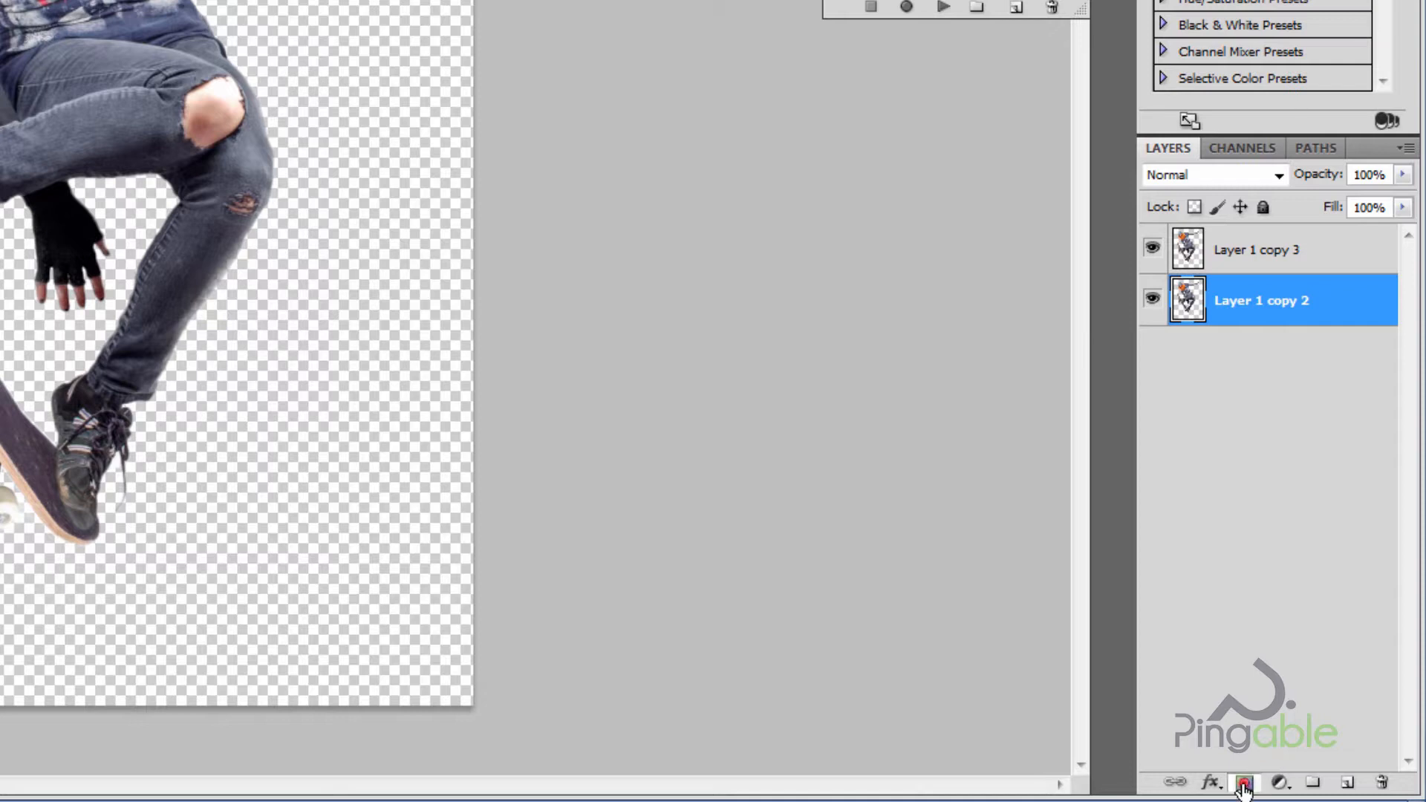
left_click(1244, 785)
left_click(1239, 310)
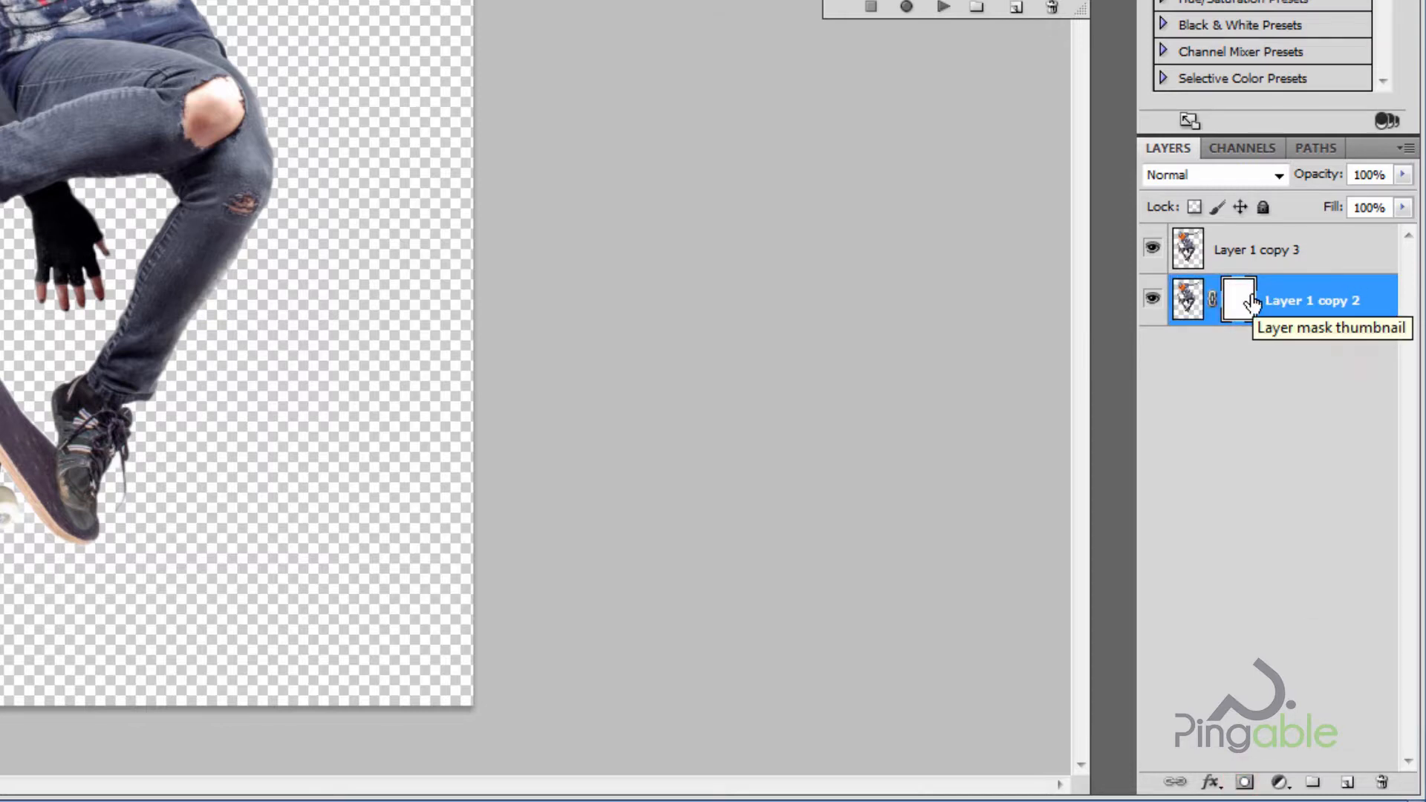
left_click(1240, 305)
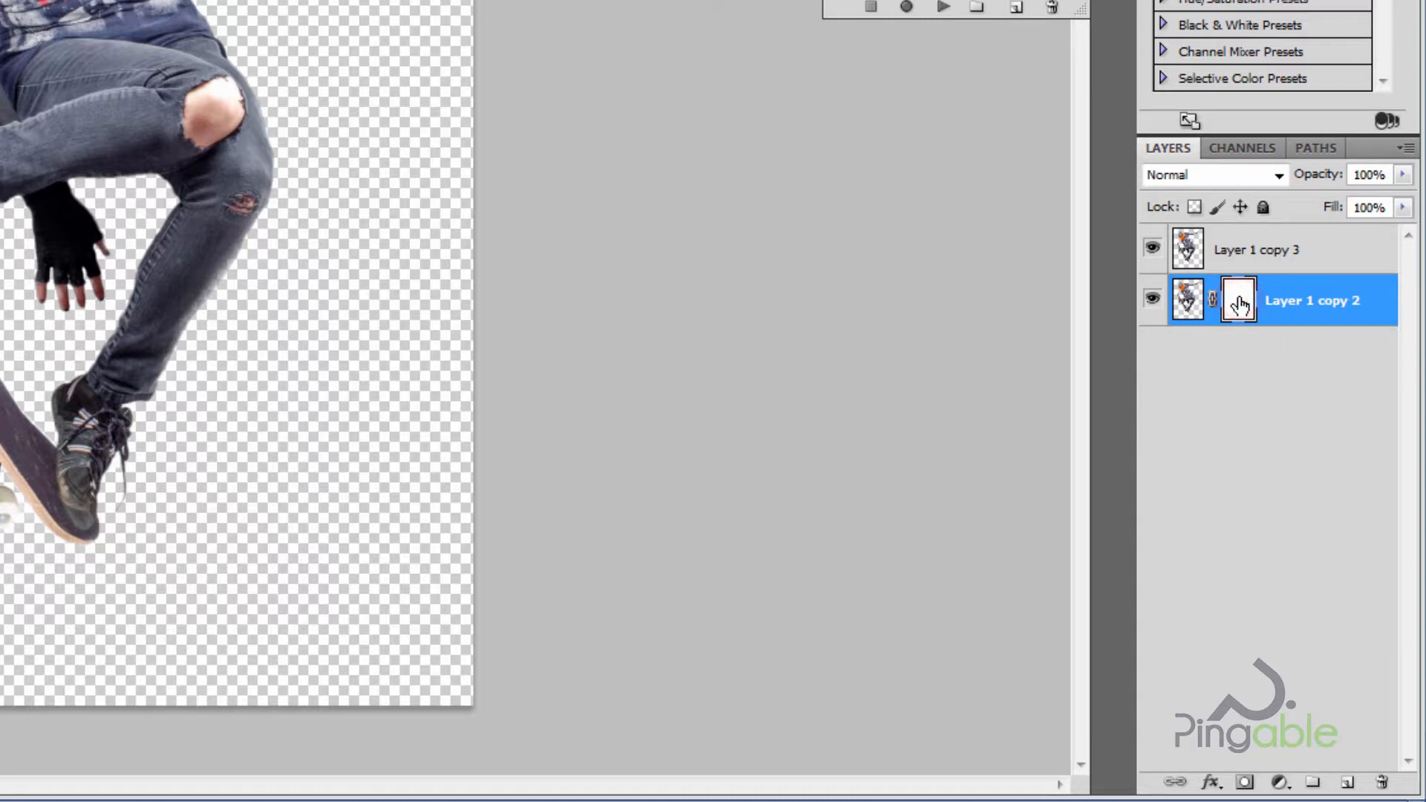
key("ctrl+i")
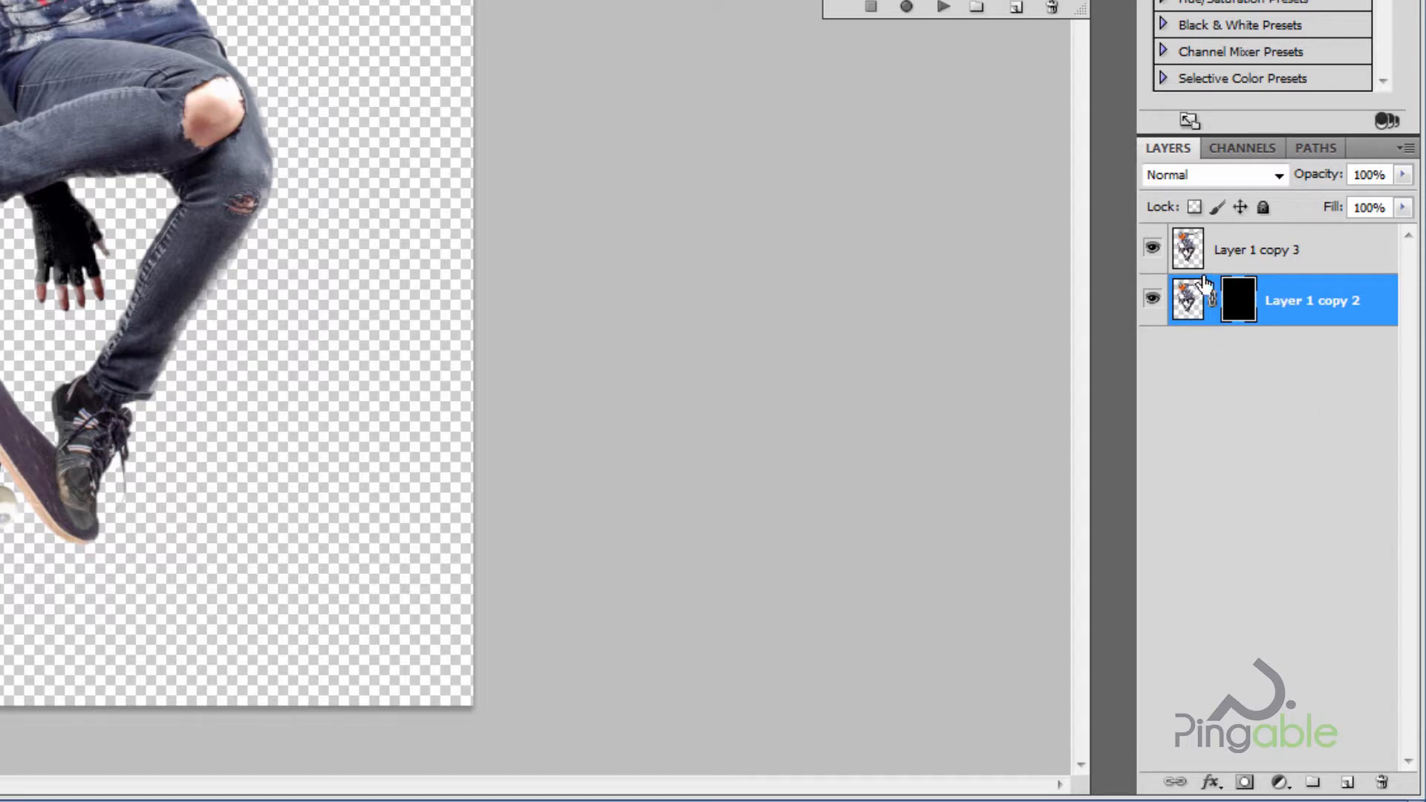
left_click(1252, 251)
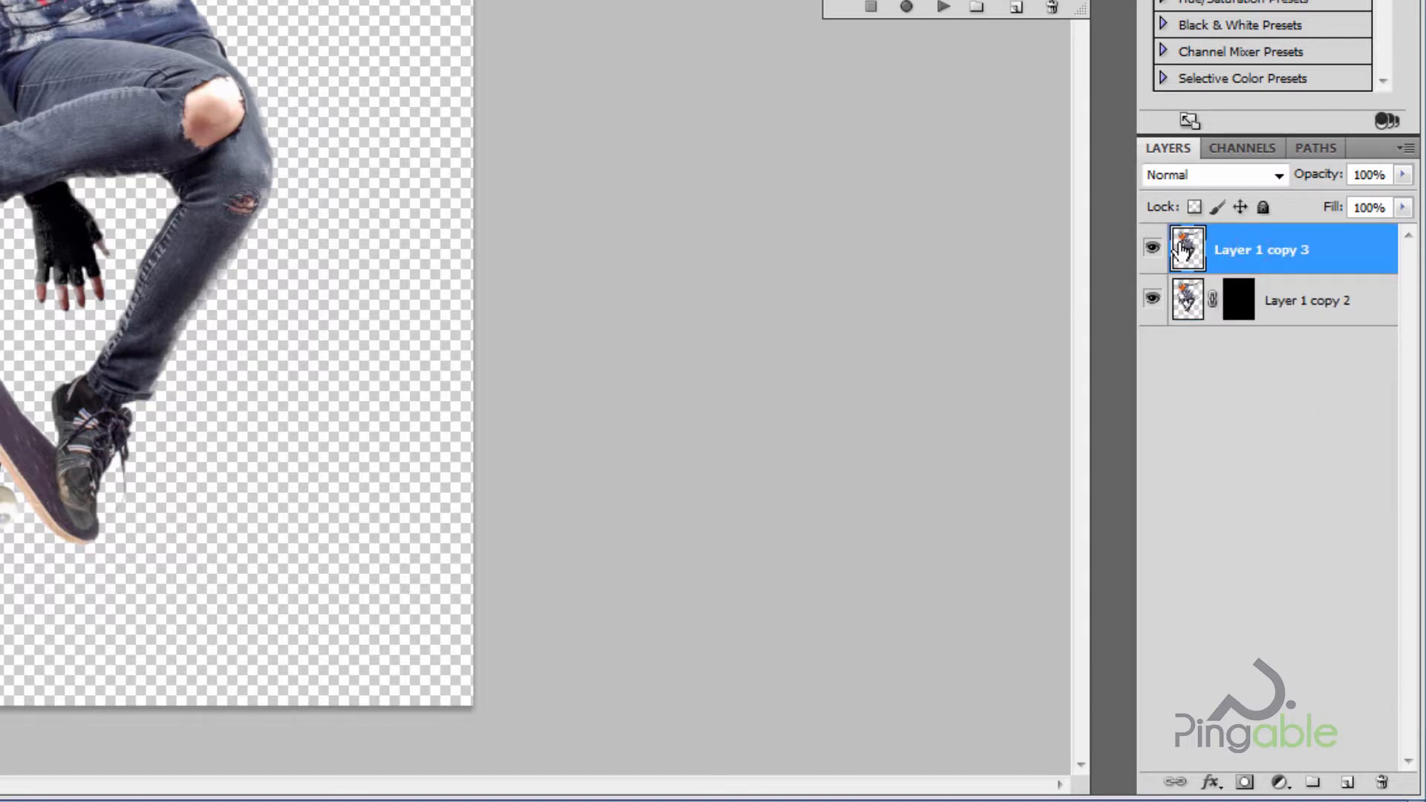
left_click(1245, 782)
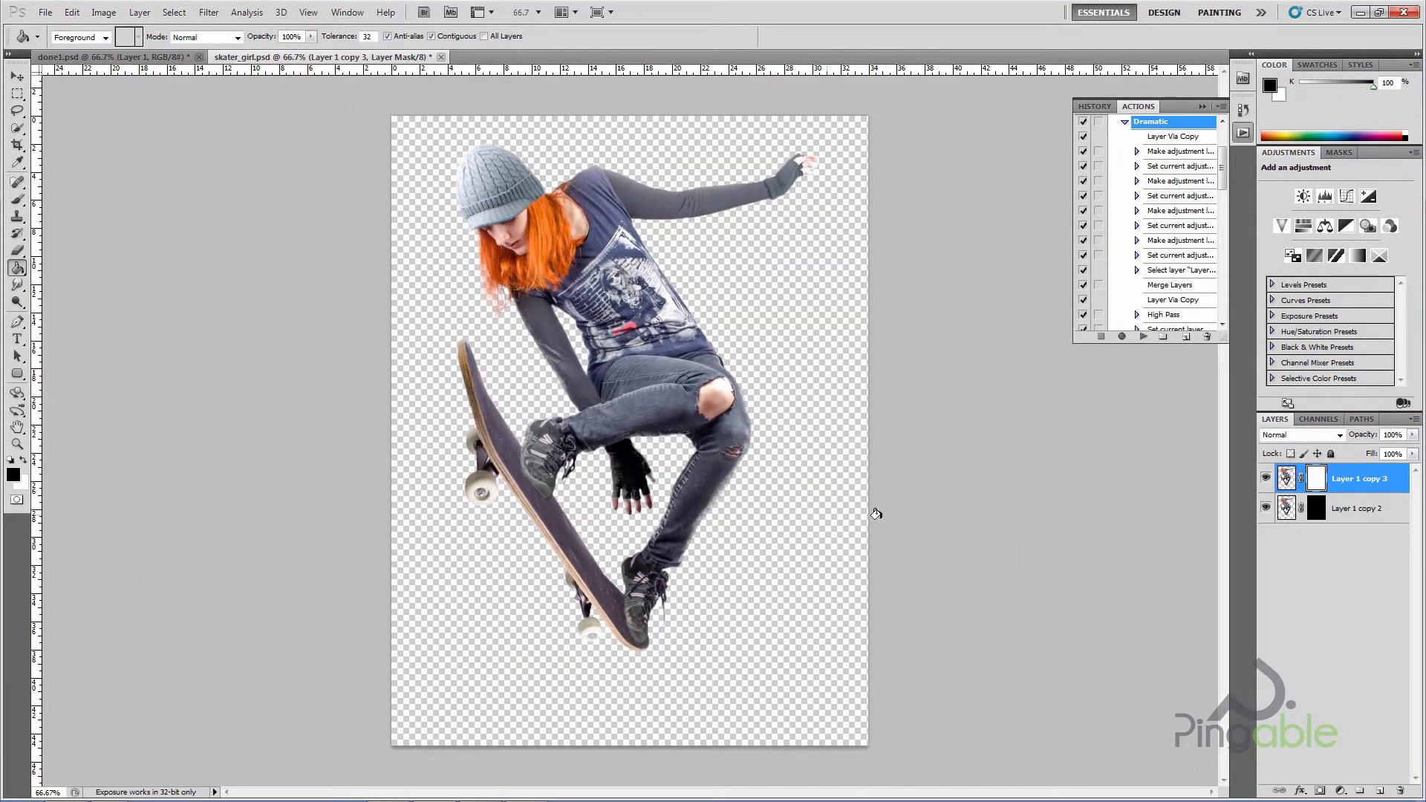
Step: Liquify the image of Layer 1 copy 2, stretching the skater's hat, hair, shirt and knee toward the canvas's upper right edge
left_click(1288, 509)
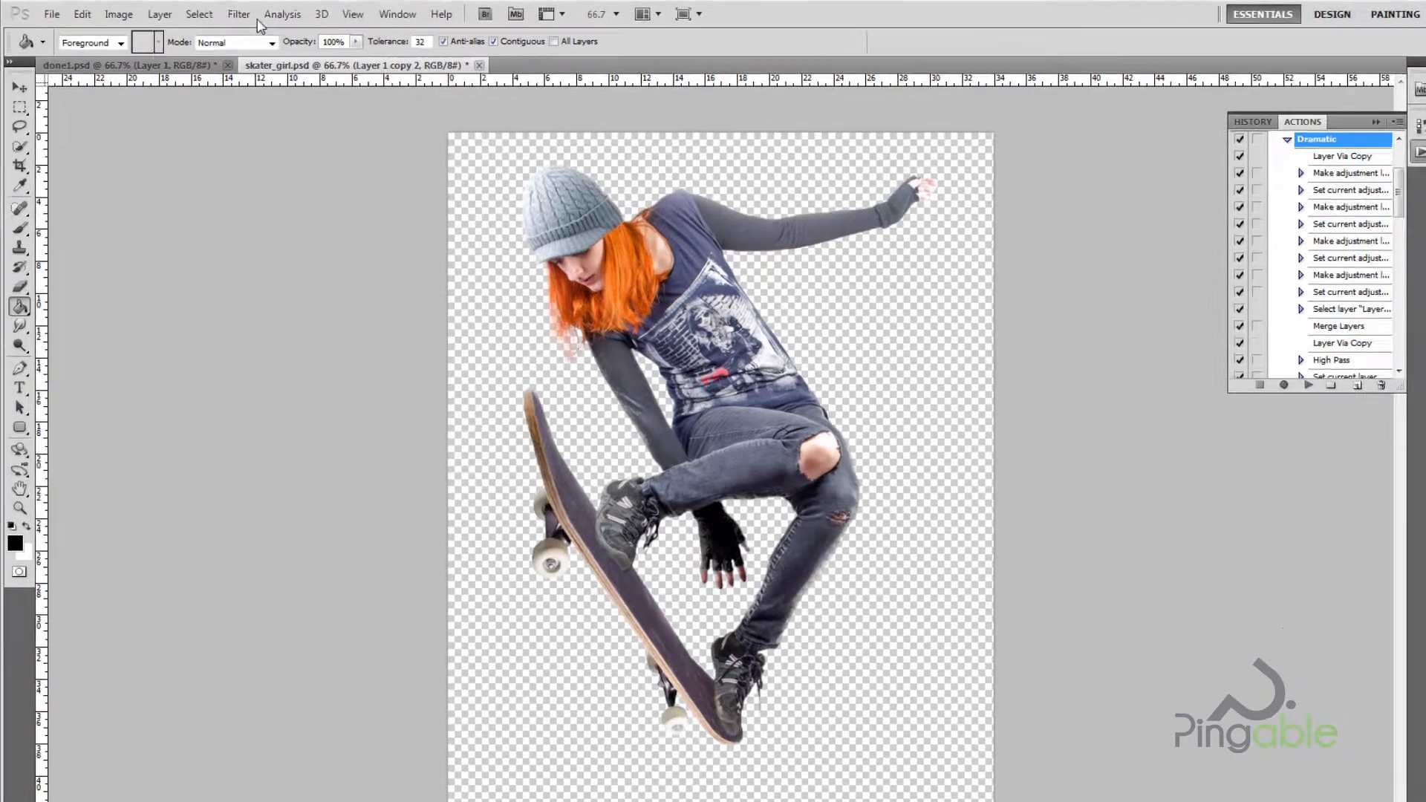
left_click(209, 13)
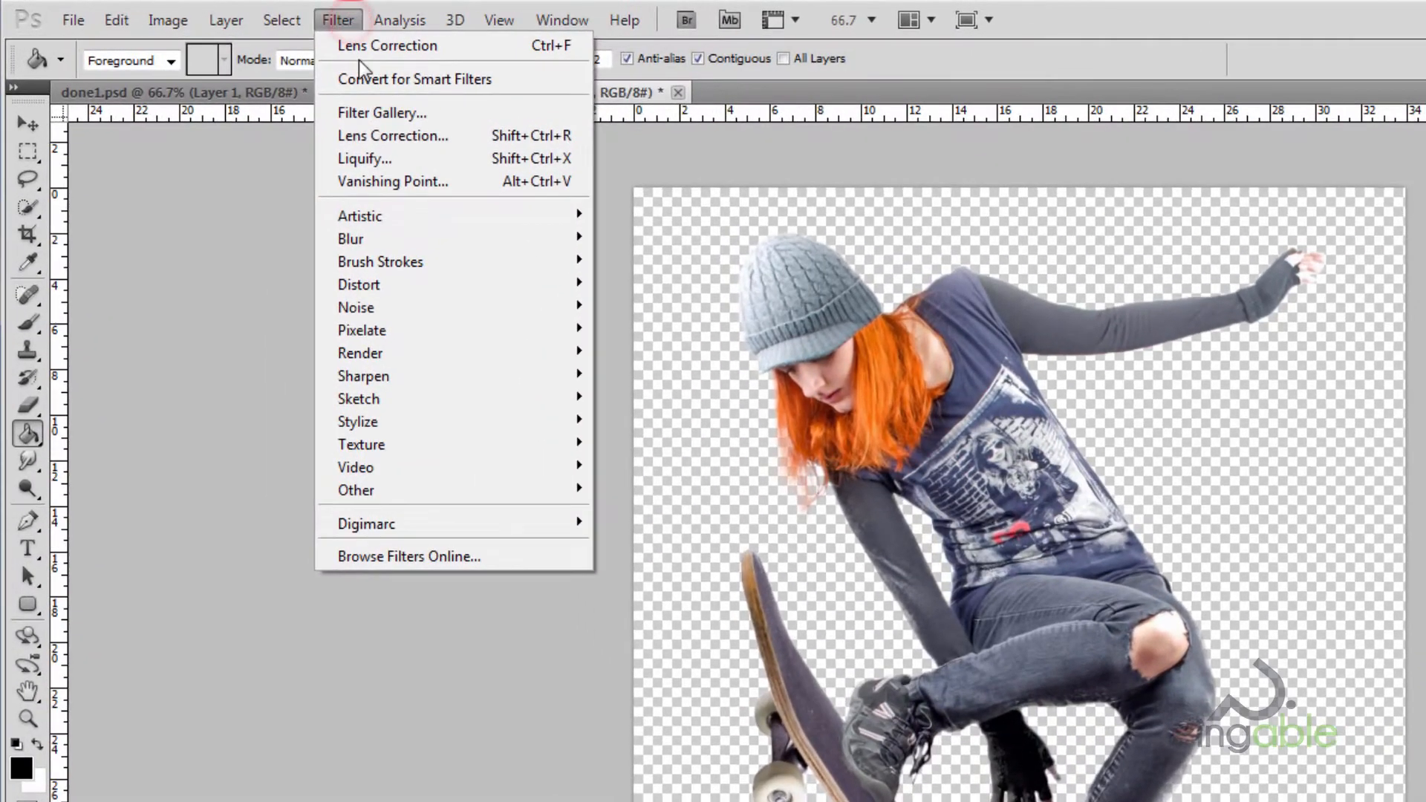
left_click(401, 165)
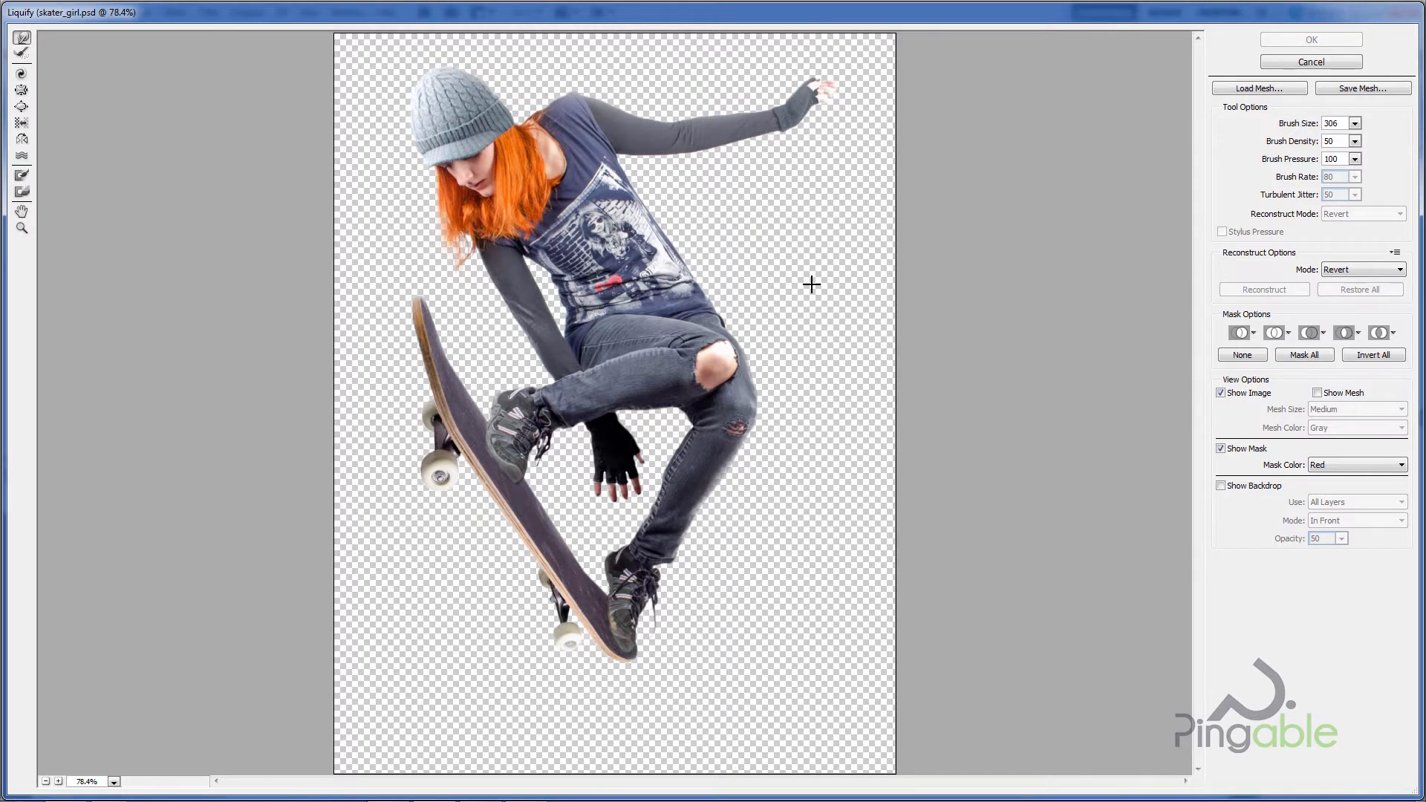
left_click_drag(519, 117, 582, 91)
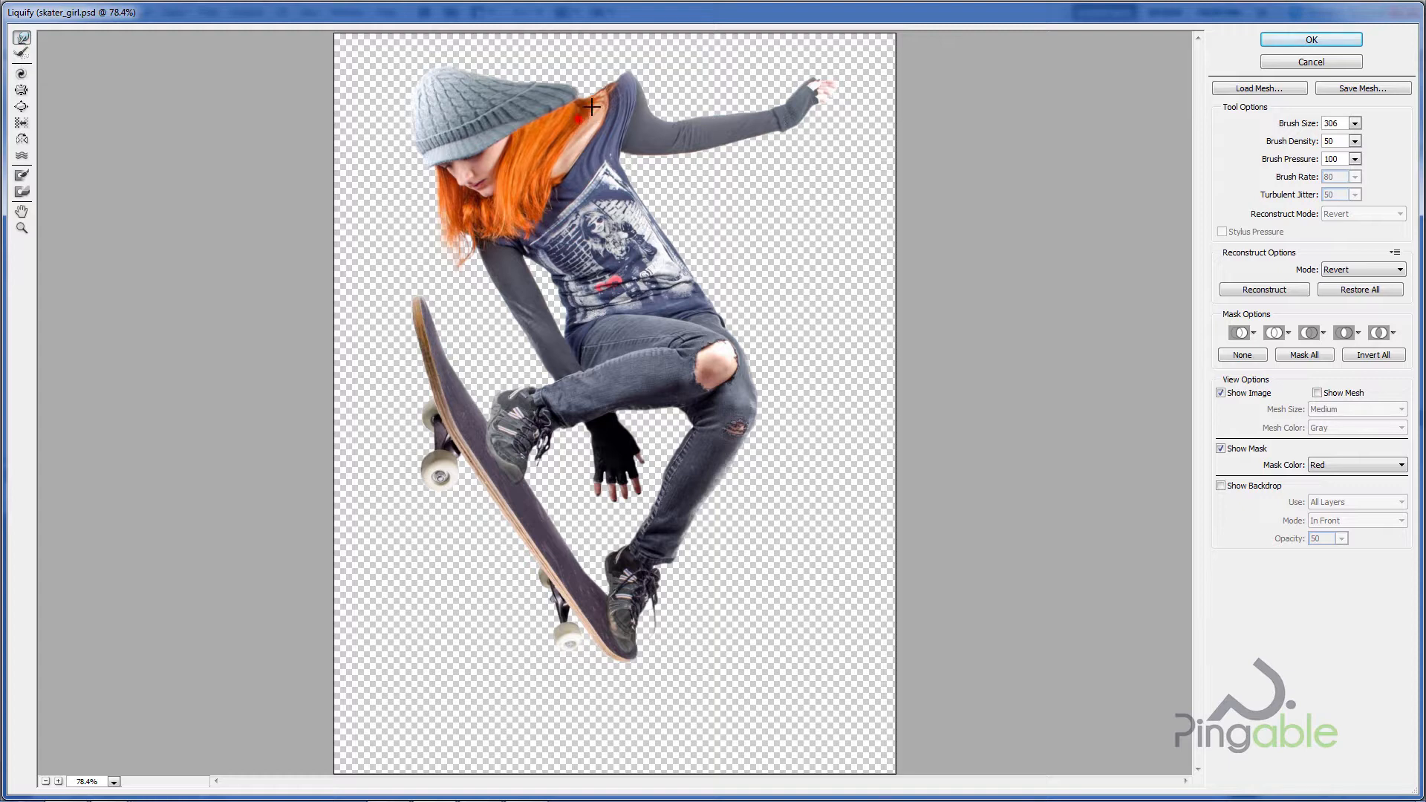
left_click_drag(572, 119, 624, 52)
left_click_drag(508, 90, 557, 35)
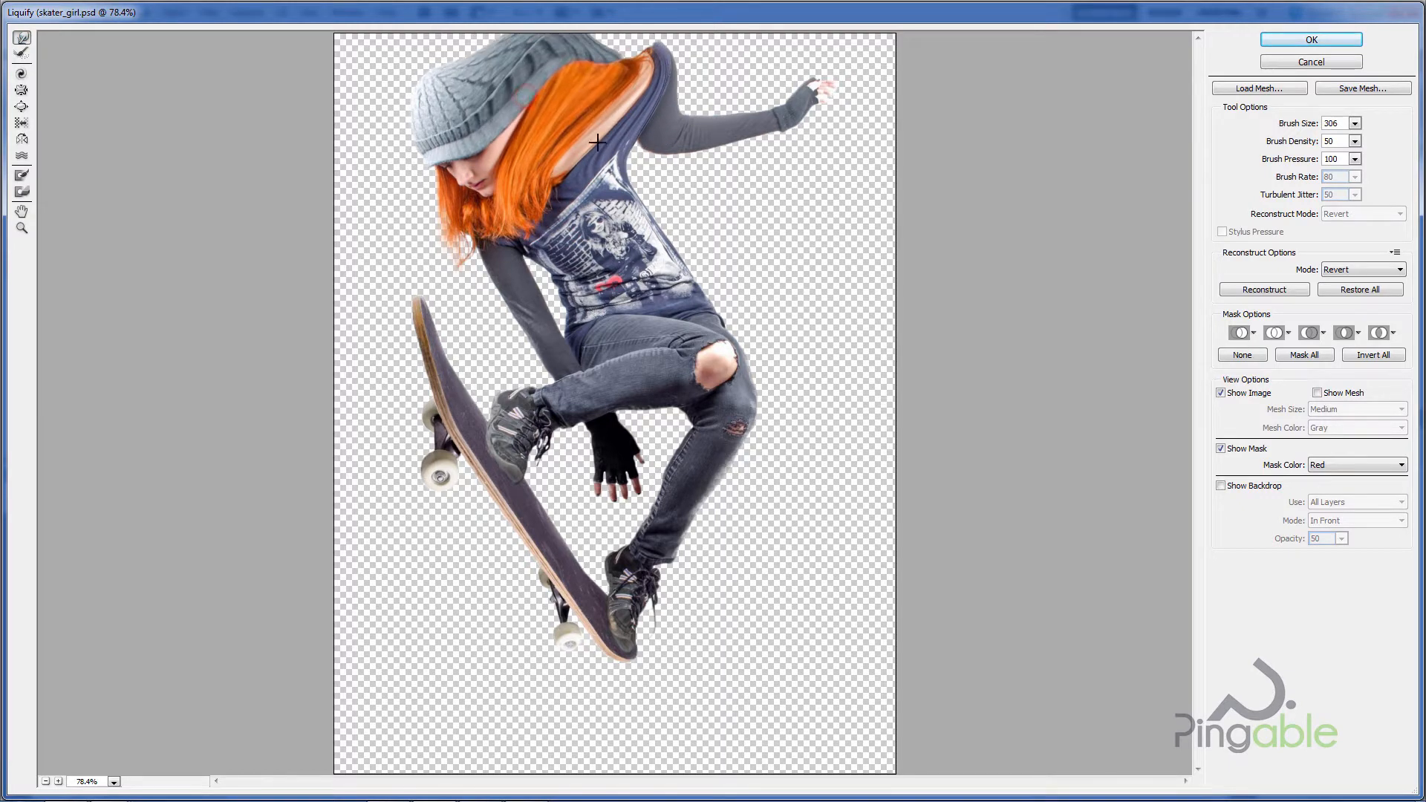
left_click_drag(600, 149, 645, 133)
left_click_drag(624, 62, 630, 44)
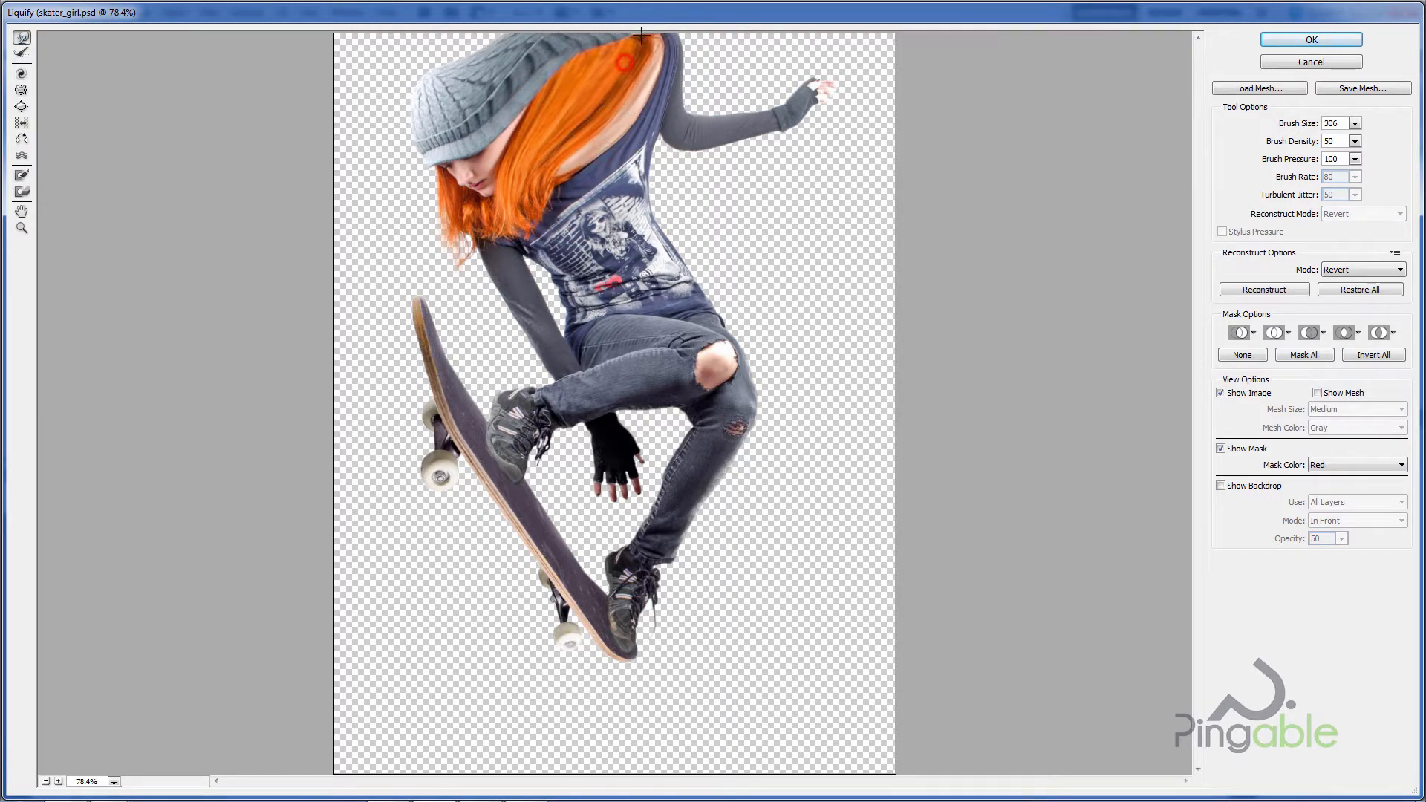
left_click_drag(672, 96, 718, 84)
mouse_move(690, 197)
left_mouse_down()
mouse_move(732, 150)
mouse_move(683, 223)
mouse_move(814, 203)
mouse_move(740, 177)
mouse_move(808, 120)
mouse_move(750, 138)
mouse_move(794, 66)
mouse_move(729, 134)
mouse_move(763, 87)
mouse_move(868, 15)
left_mouse_up()
mouse_move(764, 86)
left_mouse_down()
mouse_move(849, 14)
mouse_move(769, 11)
mouse_move(760, 121)
mouse_move(861, 70)
mouse_move(870, 107)
mouse_move(696, 176)
mouse_move(795, 306)
mouse_move(821, 316)
mouse_move(840, 237)
mouse_move(905, 172)
mouse_move(824, 214)
mouse_move(924, 145)
mouse_move(808, 152)
mouse_move(951, 76)
mouse_move(845, 103)
mouse_move(875, 59)
mouse_move(746, 118)
mouse_move(732, 86)
mouse_move(818, 73)
mouse_move(764, 82)
mouse_move(829, 34)
mouse_move(752, 64)
mouse_move(849, 72)
mouse_move(795, 161)
mouse_move(838, 58)
mouse_move(783, 118)
mouse_move(749, 190)
mouse_move(773, 180)
mouse_move(786, 232)
mouse_move(817, 251)
mouse_move(848, 197)
mouse_move(807, 318)
mouse_move(912, 275)
mouse_move(886, 294)
mouse_move(883, 252)
mouse_move(917, 190)
mouse_move(858, 191)
mouse_move(774, 242)
mouse_move(784, 184)
mouse_move(735, 205)
left_mouse_up()
mouse_move(738, 122)
left_mouse_down()
mouse_move(743, 171)
mouse_move(706, 189)
mouse_move(694, 62)
mouse_move(906, 67)
left_mouse_up()
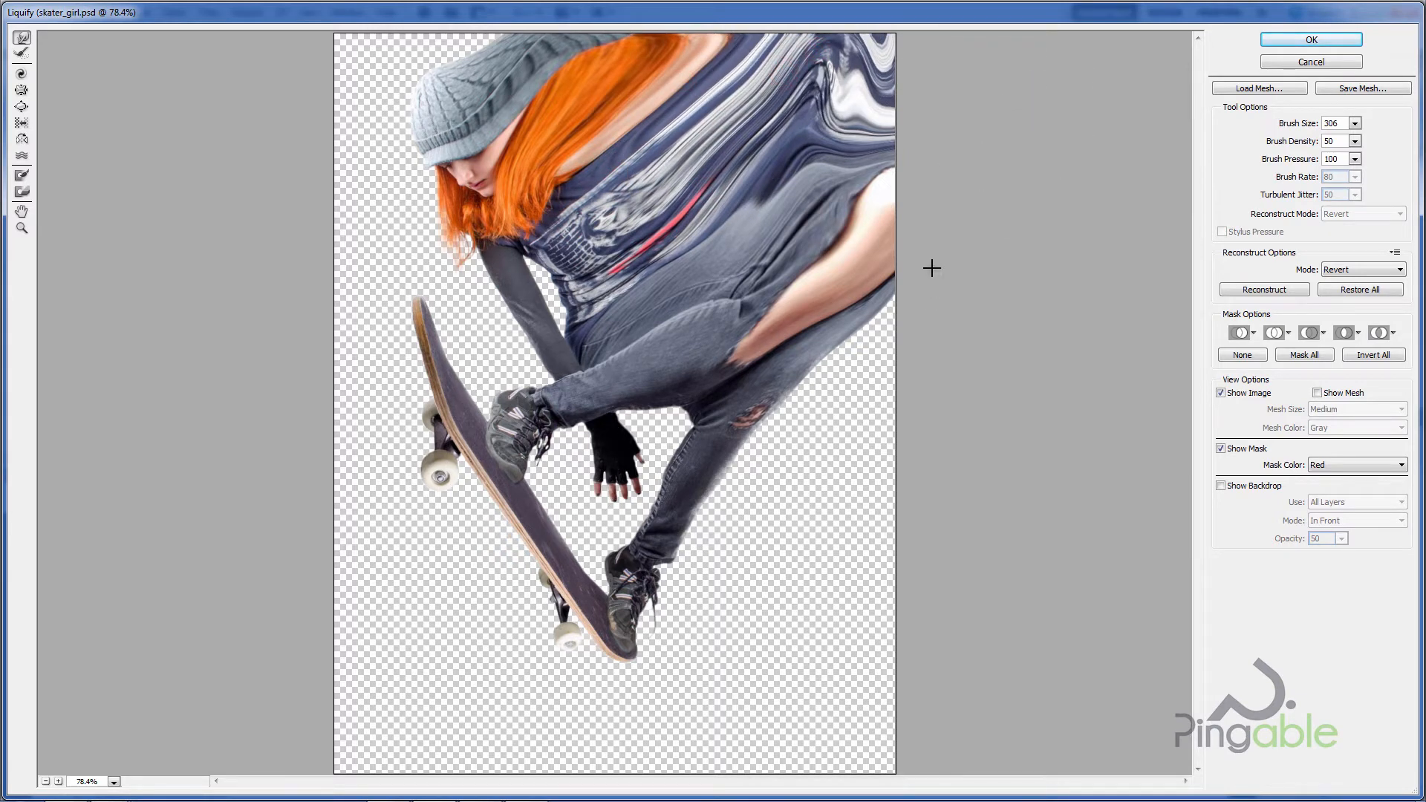
left_click(1321, 42)
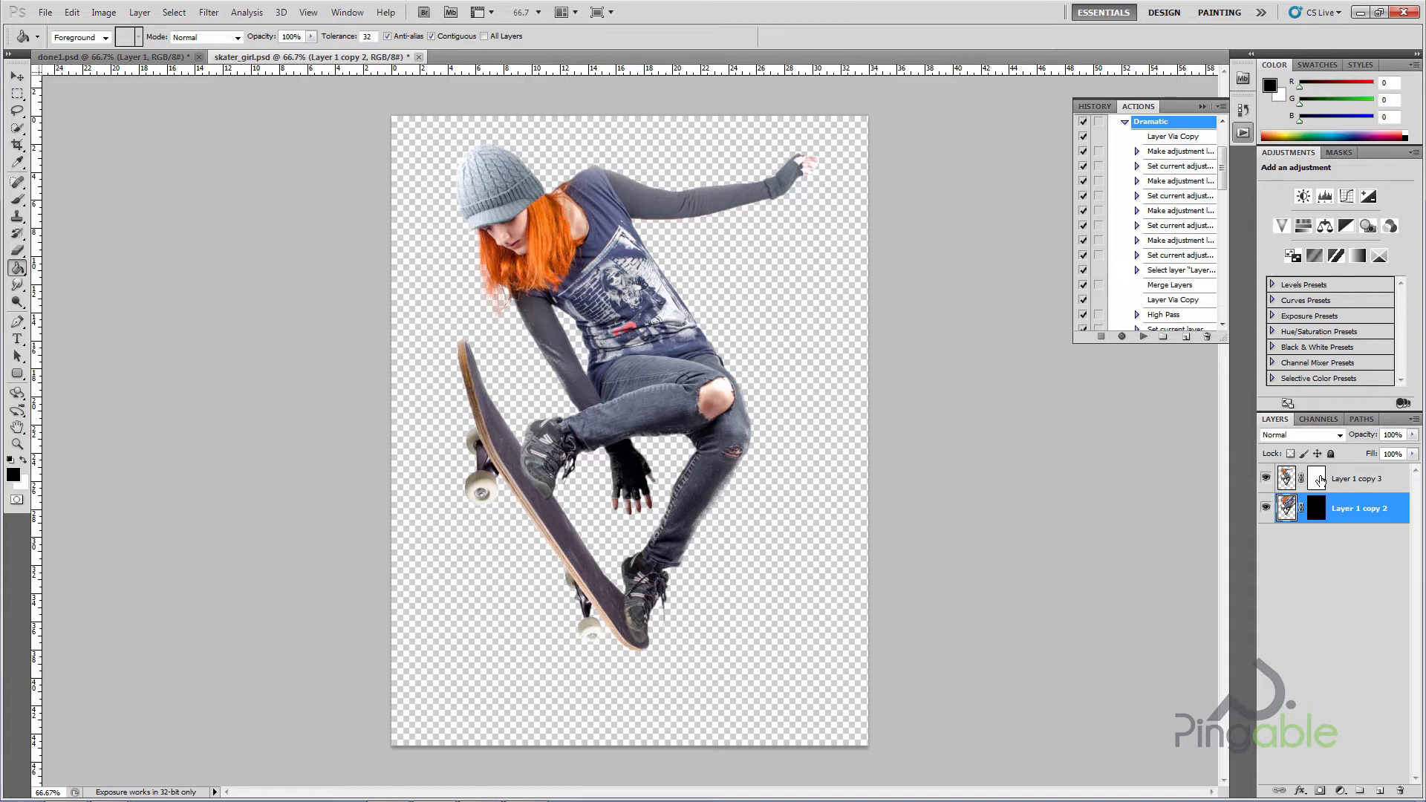
Step: Paint black splatters on Layer 1 copy 3's mask with the 882 px splatter brush along the skater's shoulder, arm, back and rear leg
left_click(1319, 480)
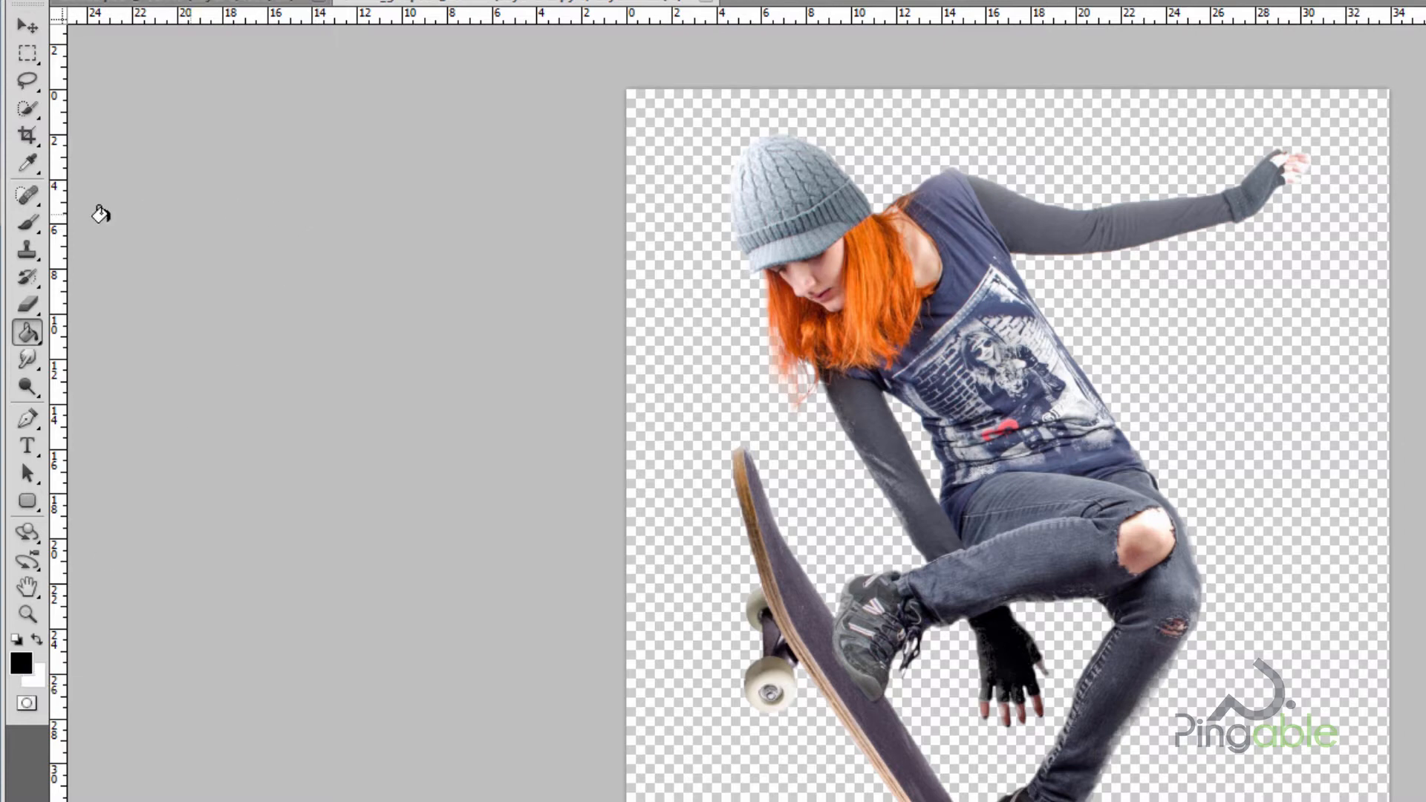
left_click(31, 224)
left_click(100, 223)
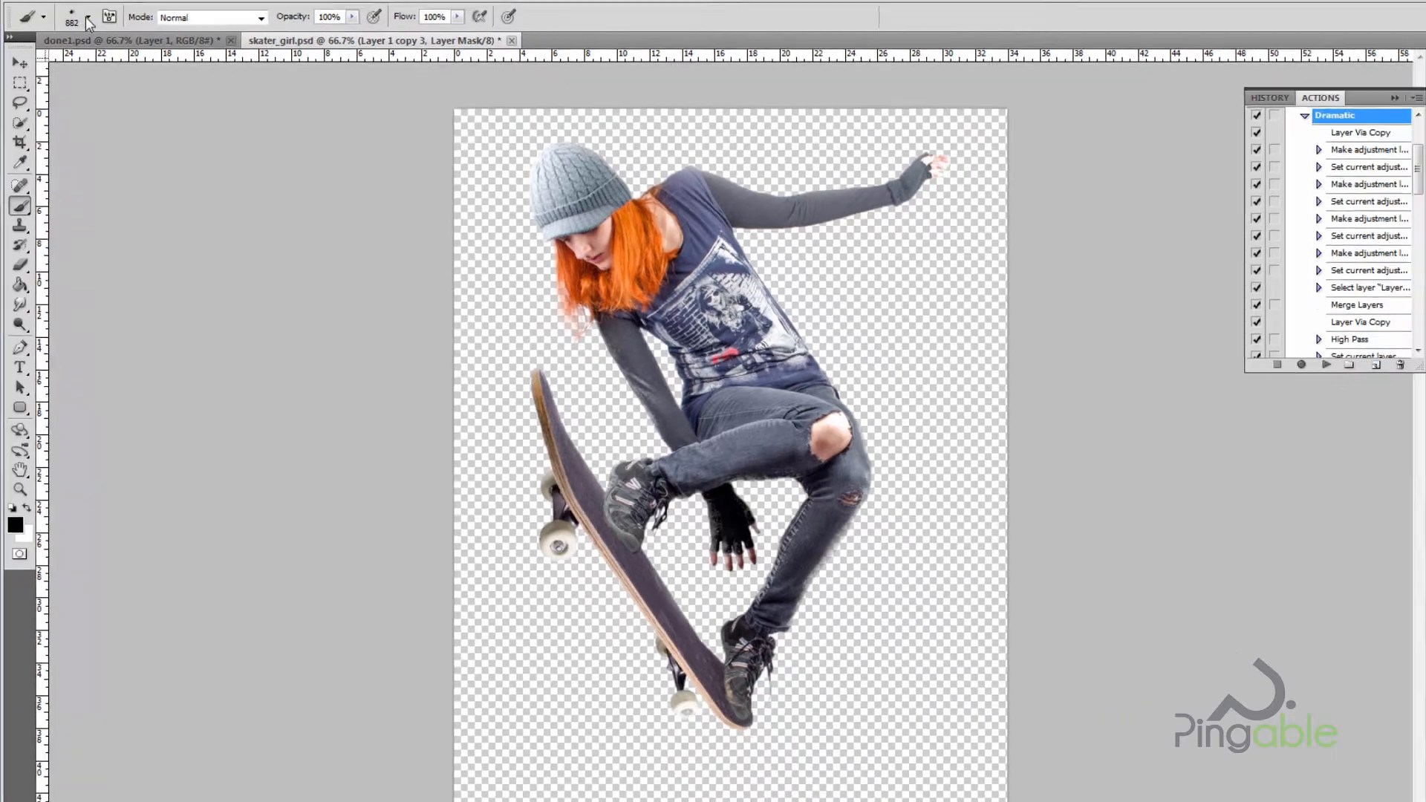
left_click(87, 16)
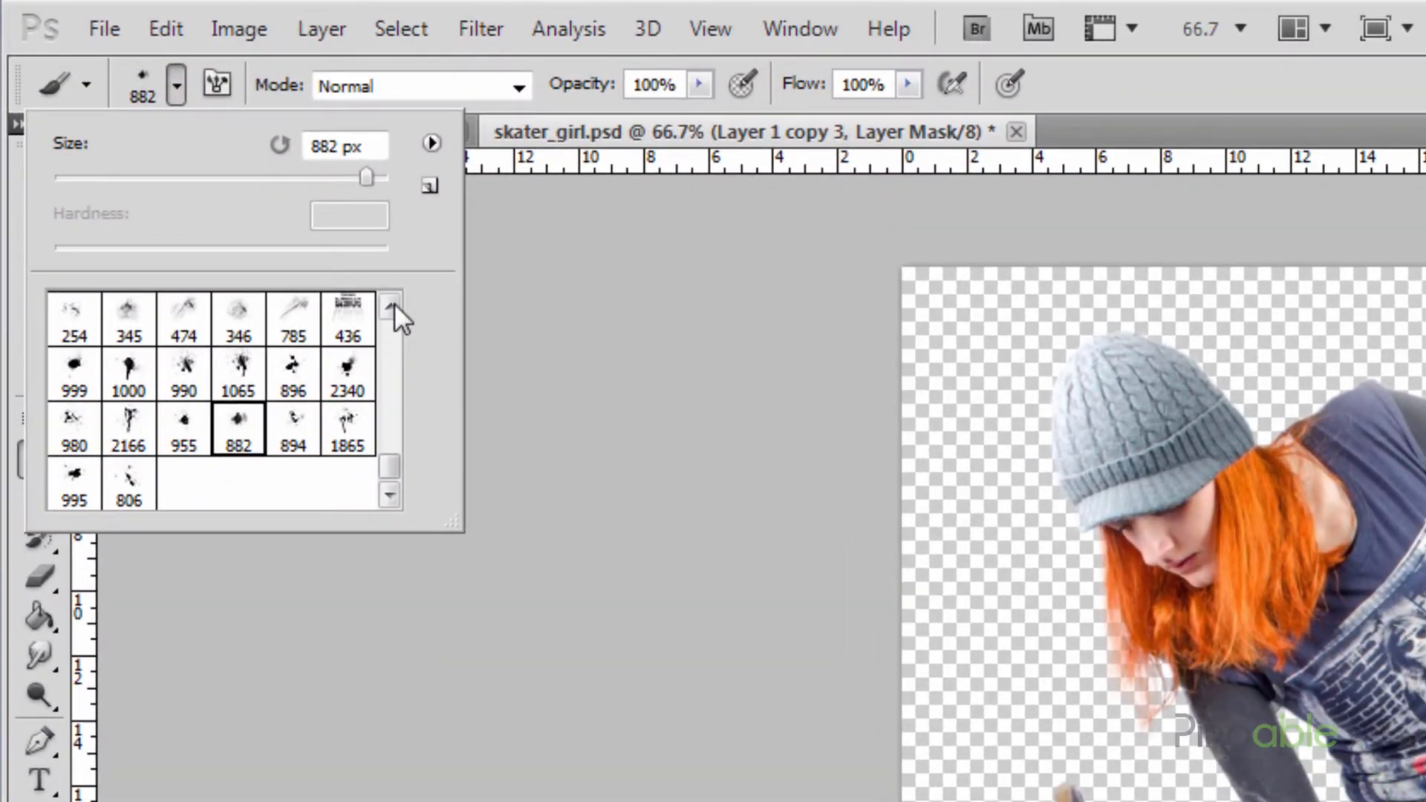
left_click(1340, 77)
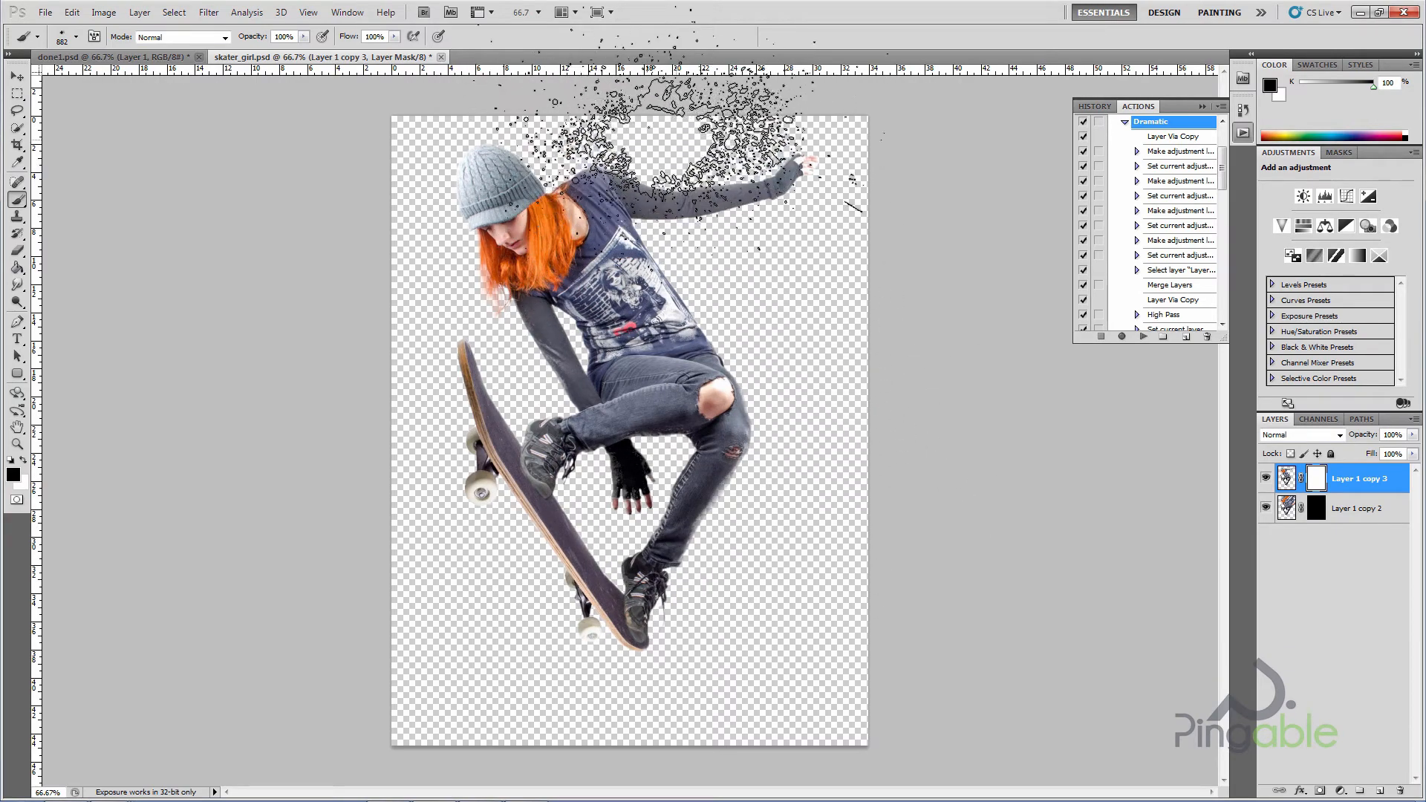
left_click(617, 117)
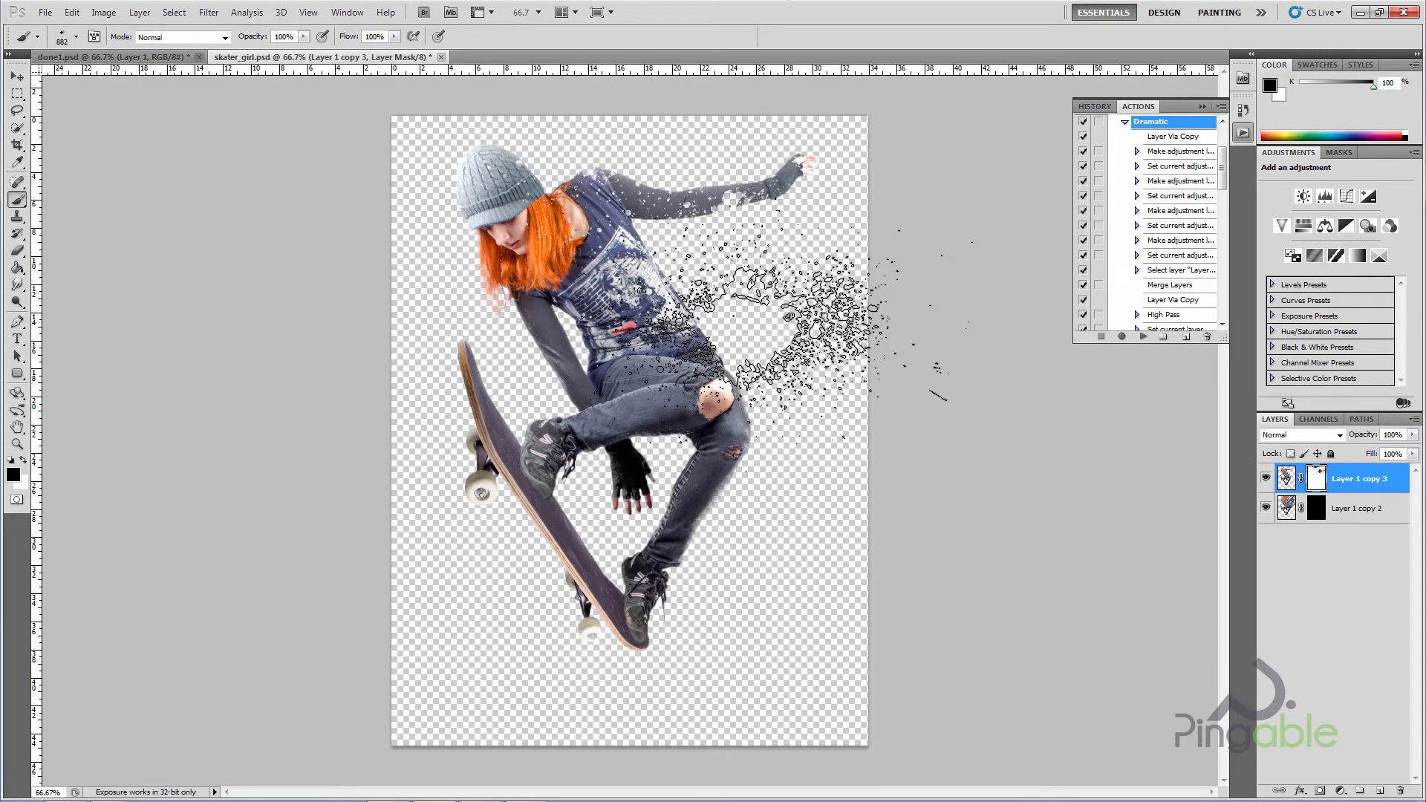
left_click(757, 318)
left_click(816, 461)
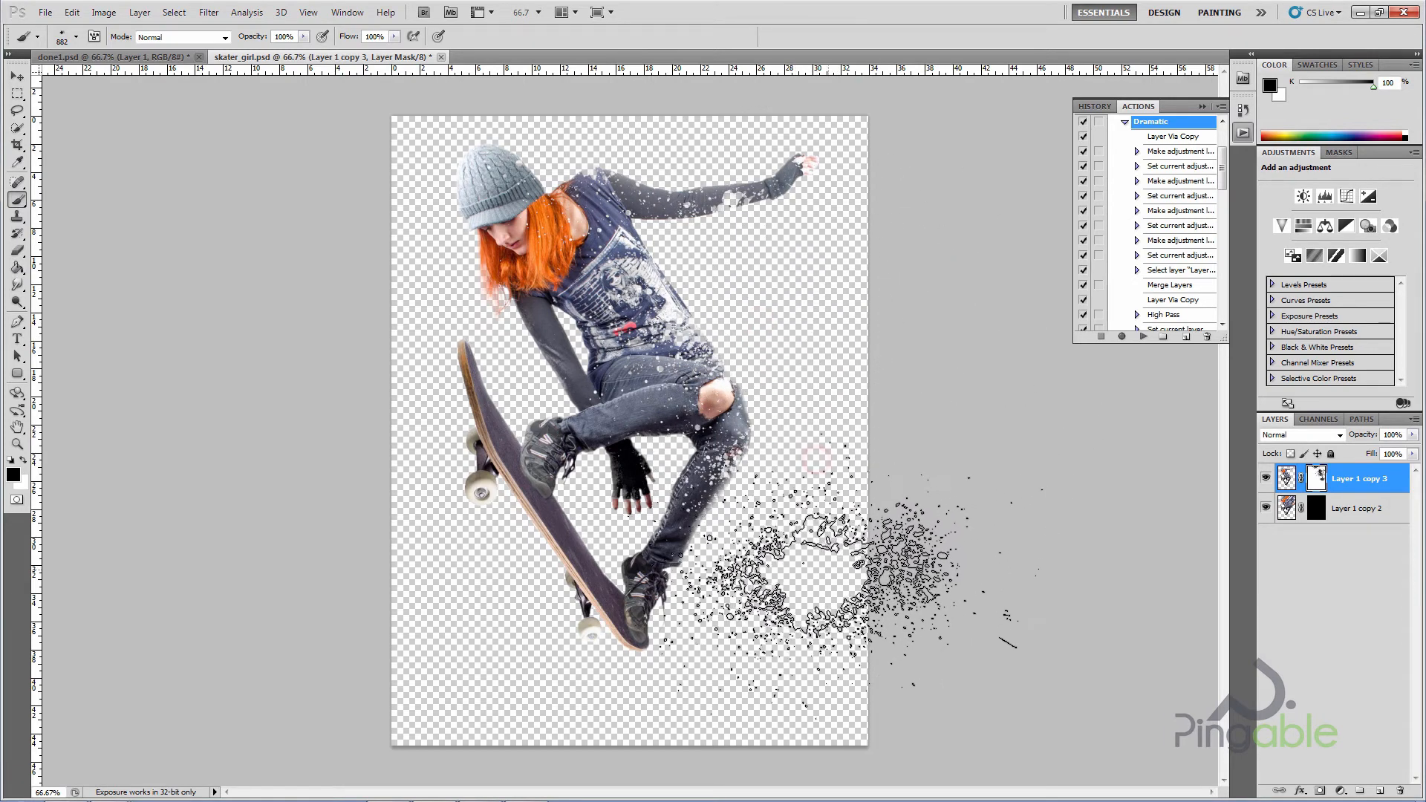
left_click(811, 318)
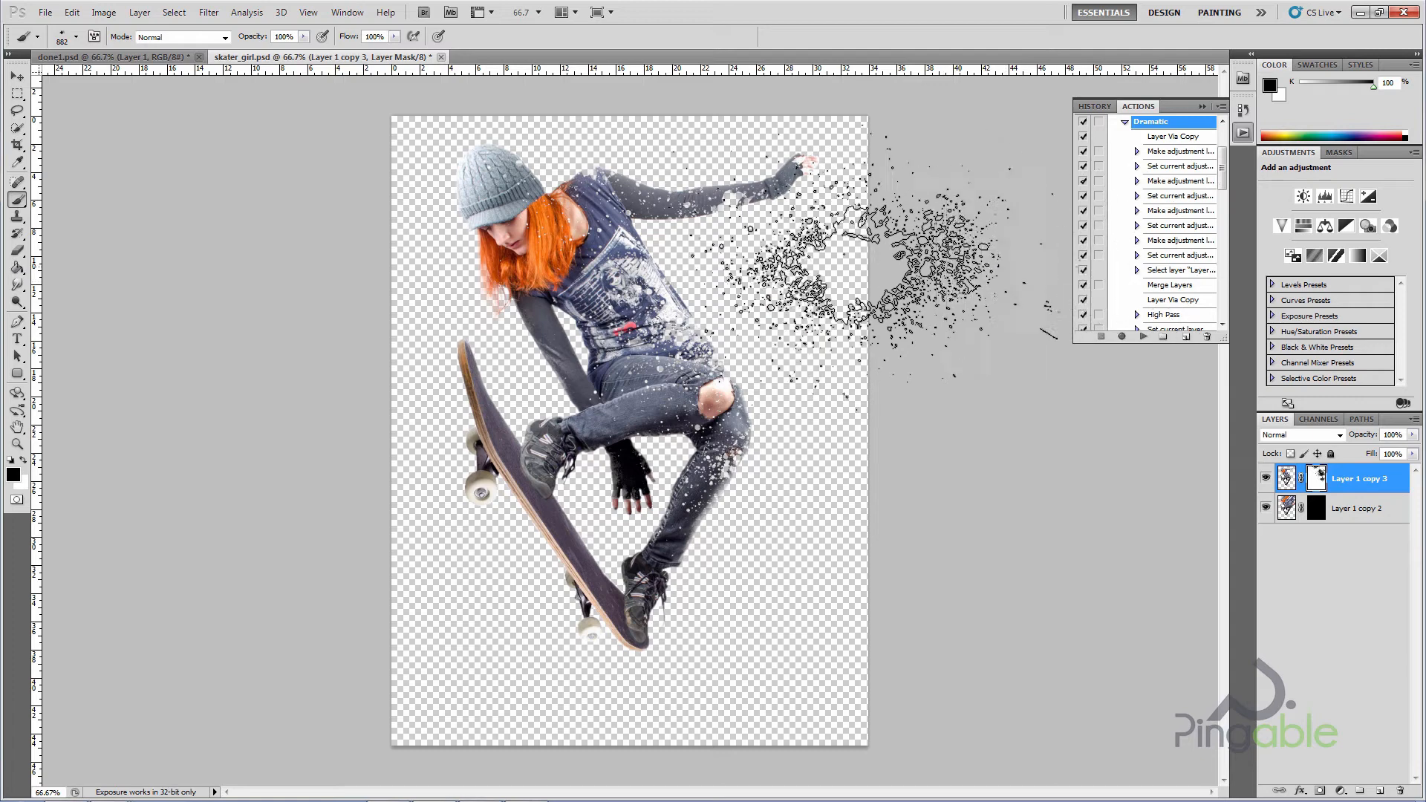
left_click(614, 108)
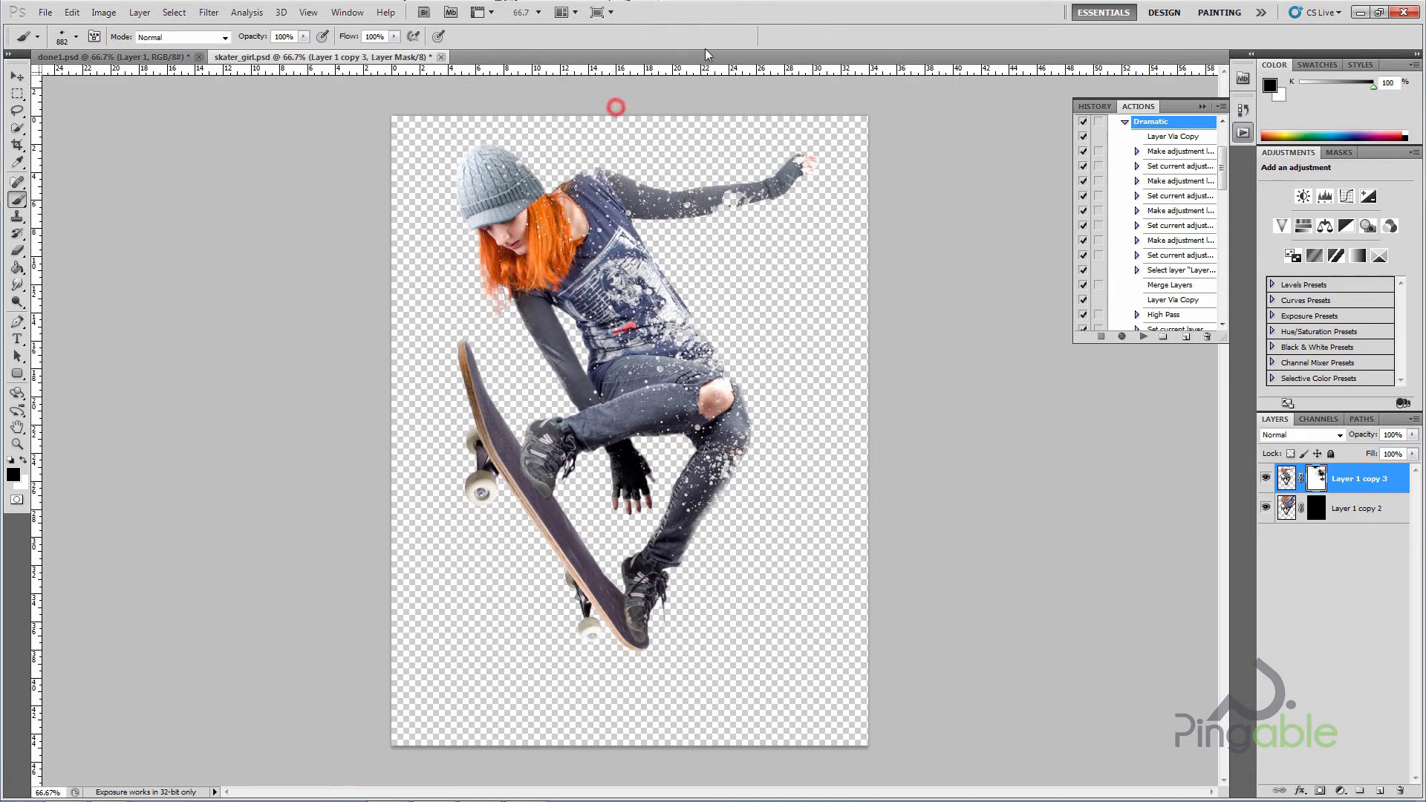
left_click(611, 137)
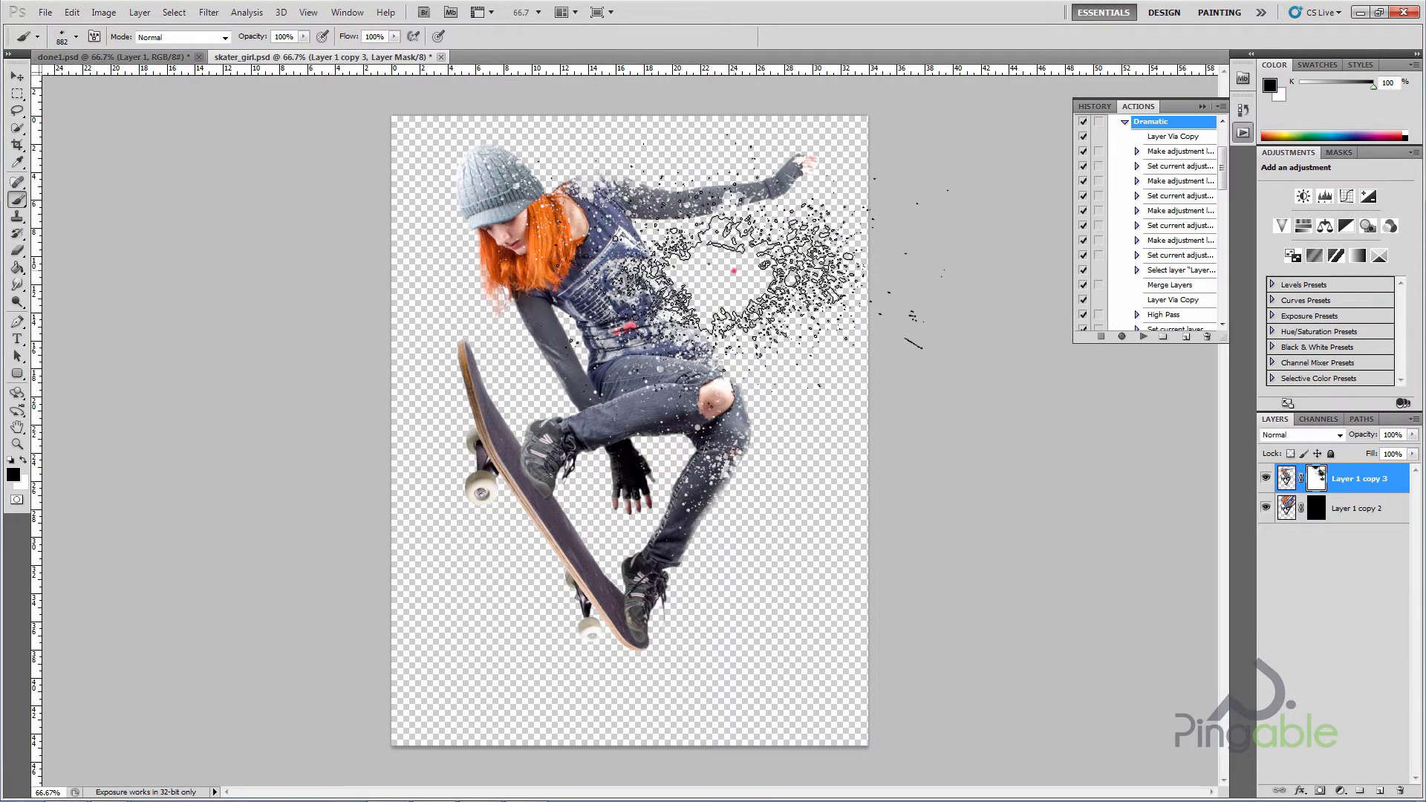
left_click(734, 270)
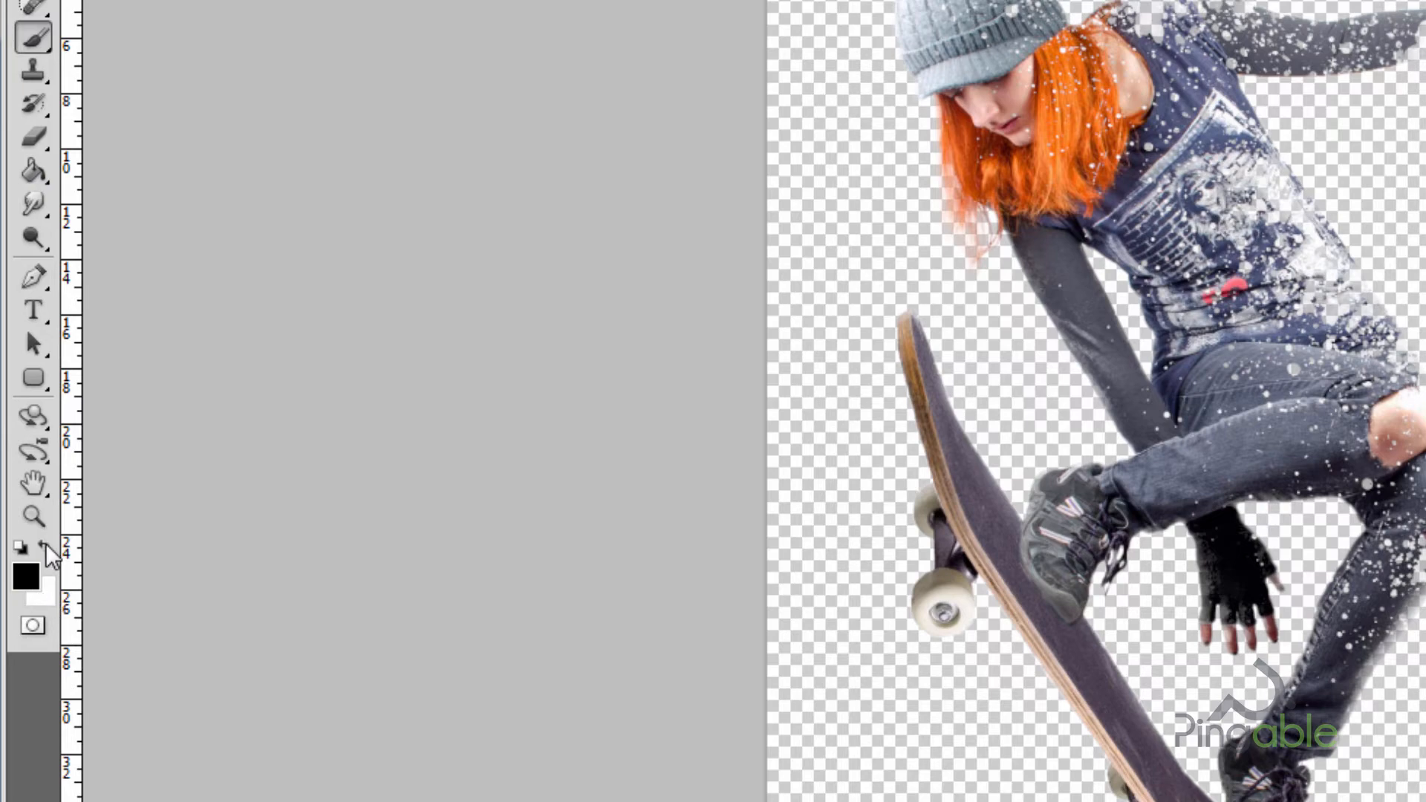
Step: Paint white splatters on Layer 1 copy 2's mask behind the skater's back and above the shoulder to reveal the stretched pixels
left_click(46, 547)
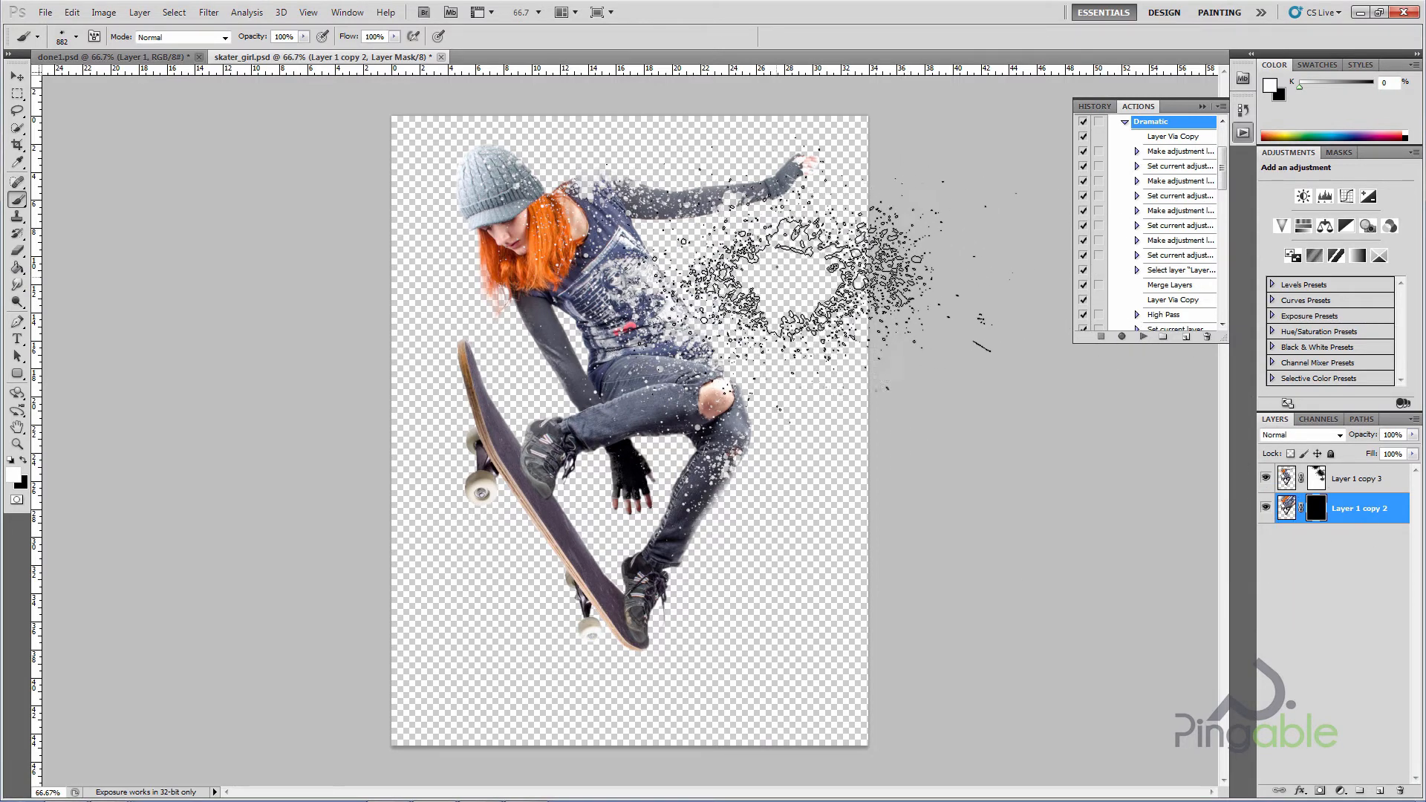
left_click(802, 271)
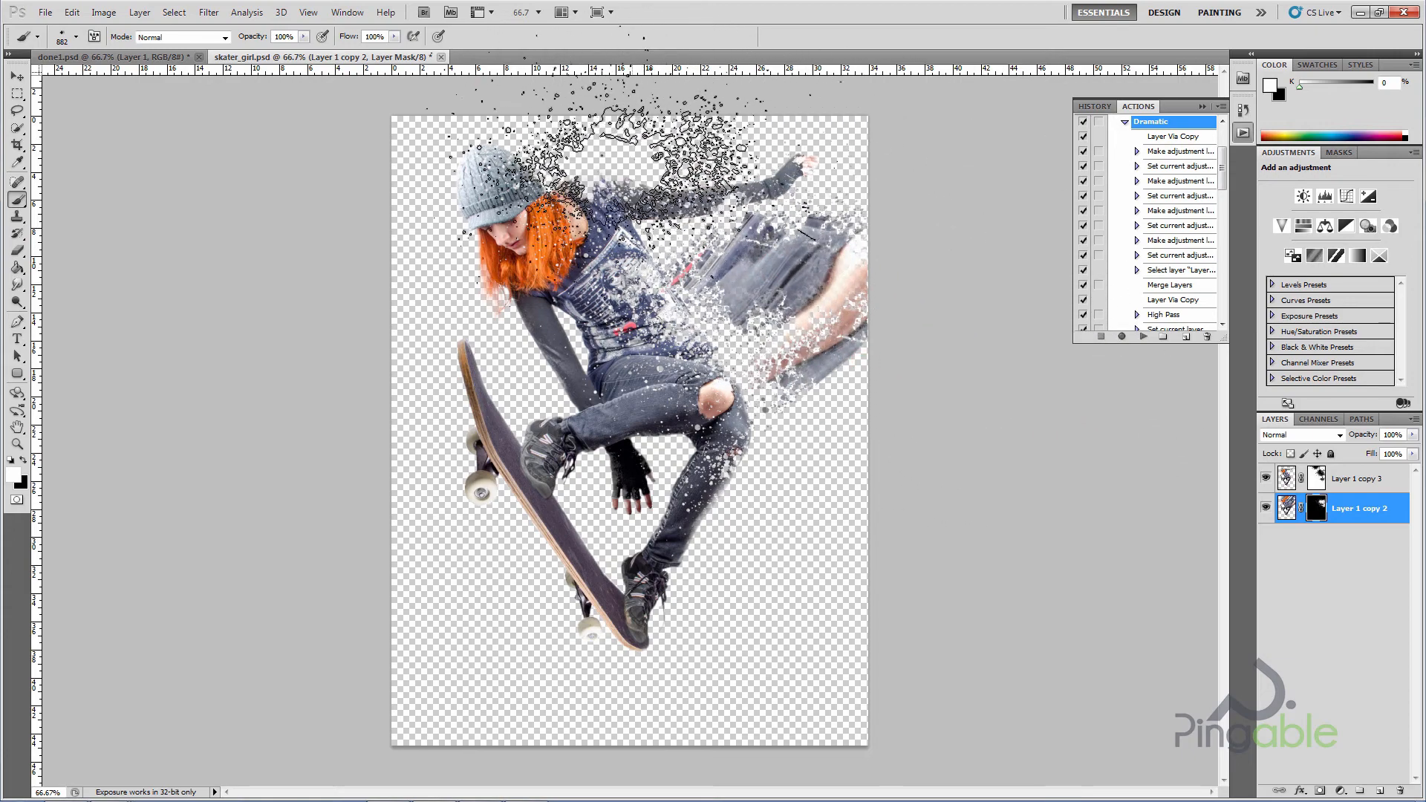
left_click(627, 171)
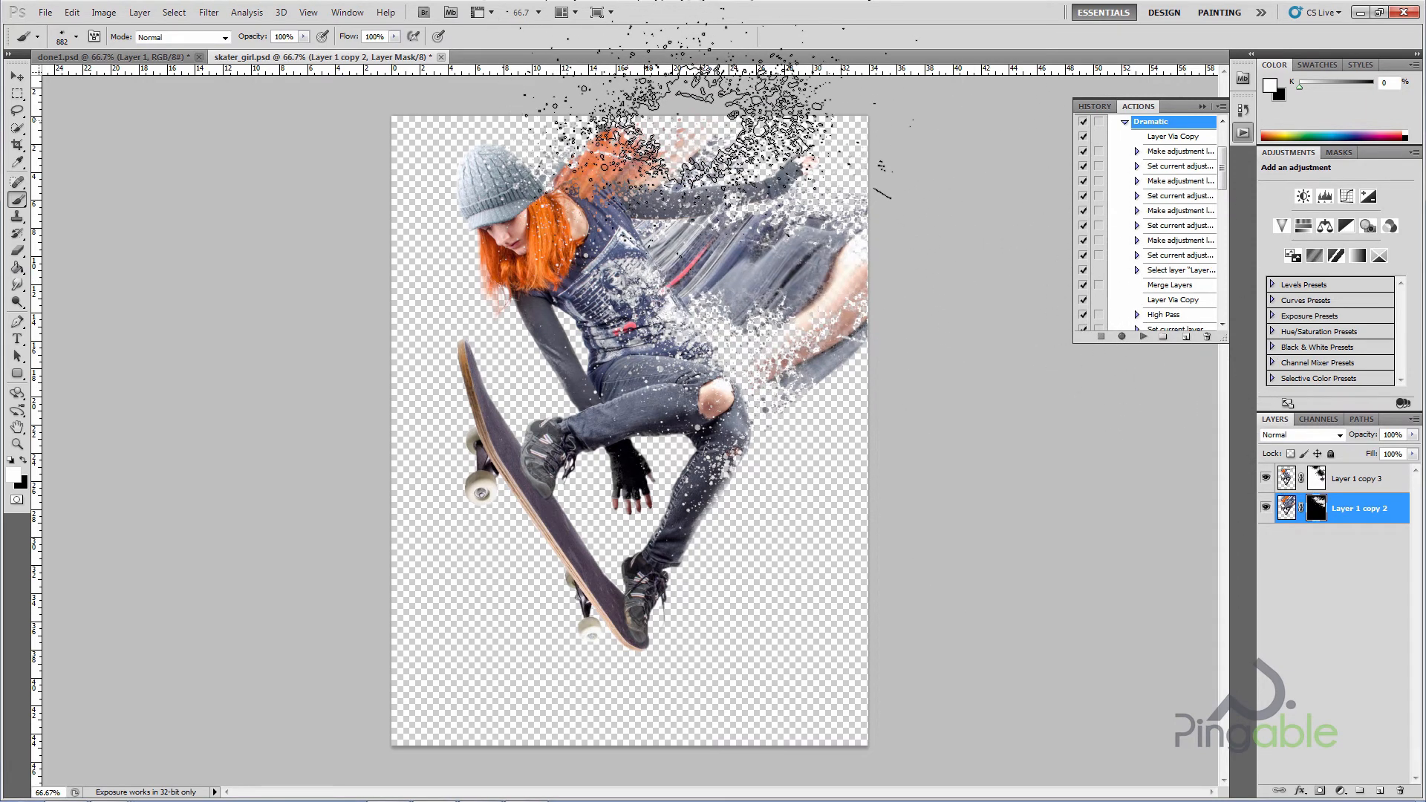
left_click(703, 121)
left_click(864, 168)
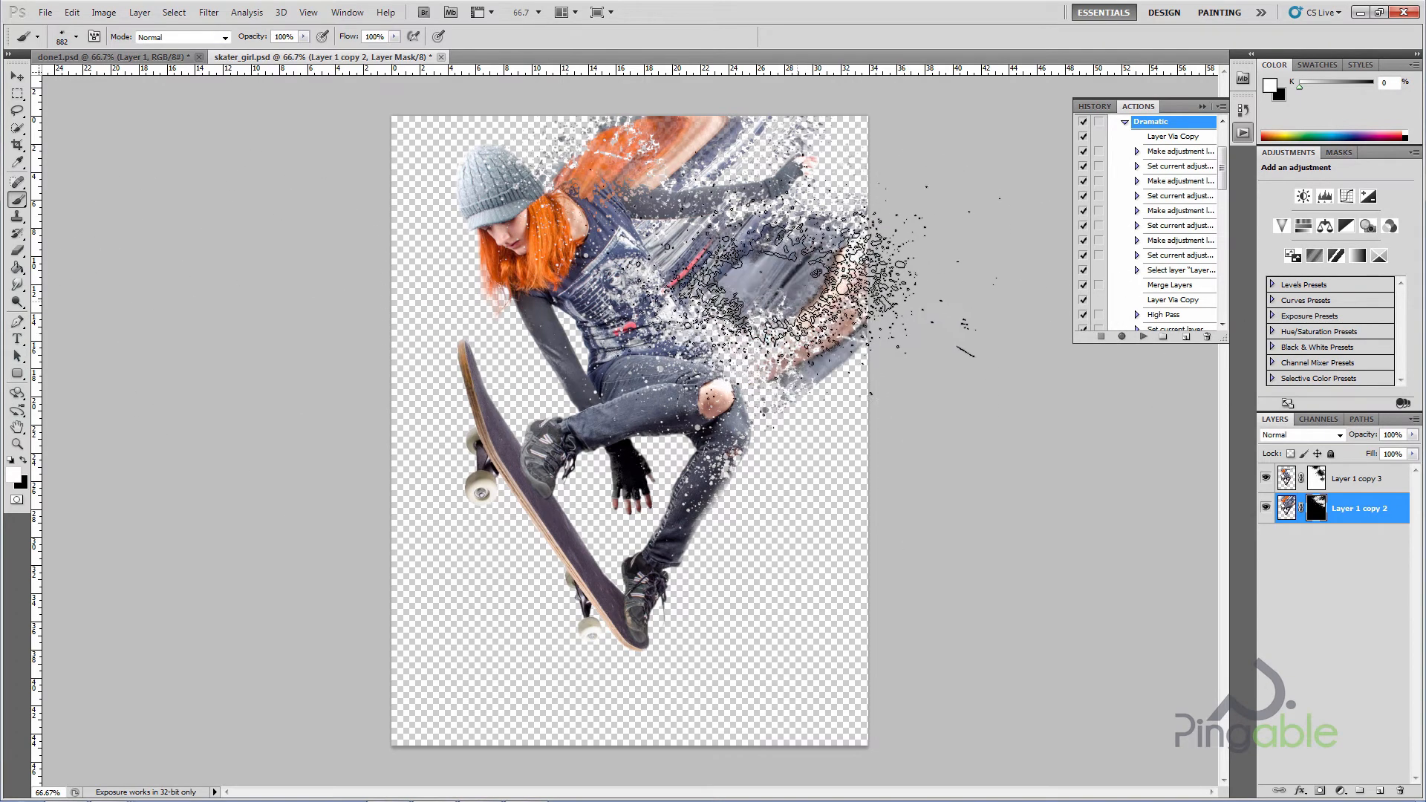
Step: Paint black splatters on Layer 1 copy 2's mask to break up the stretched area near the canvas's right edge and outstretched hand
left_click(24, 461)
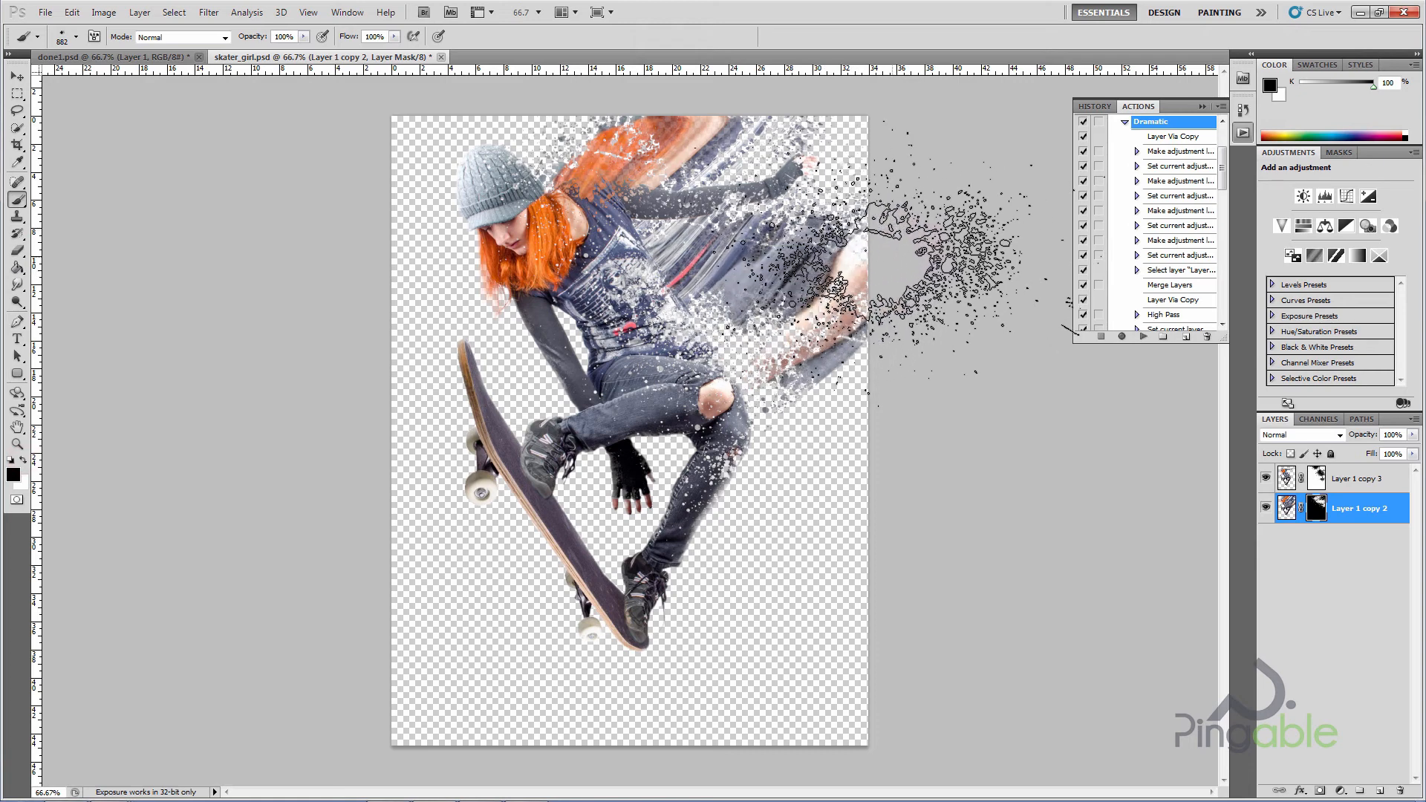
left_click(797, 251)
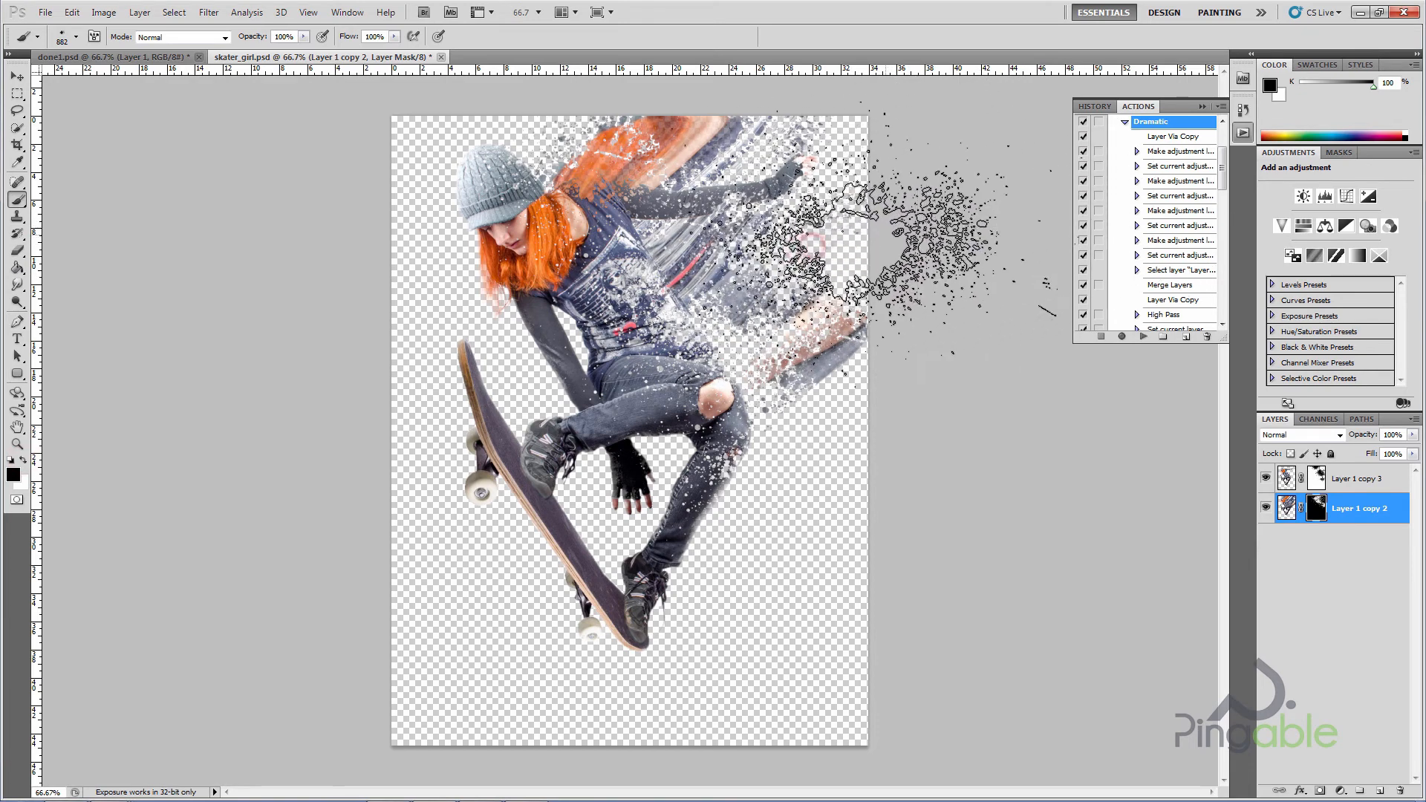
left_click(958, 338)
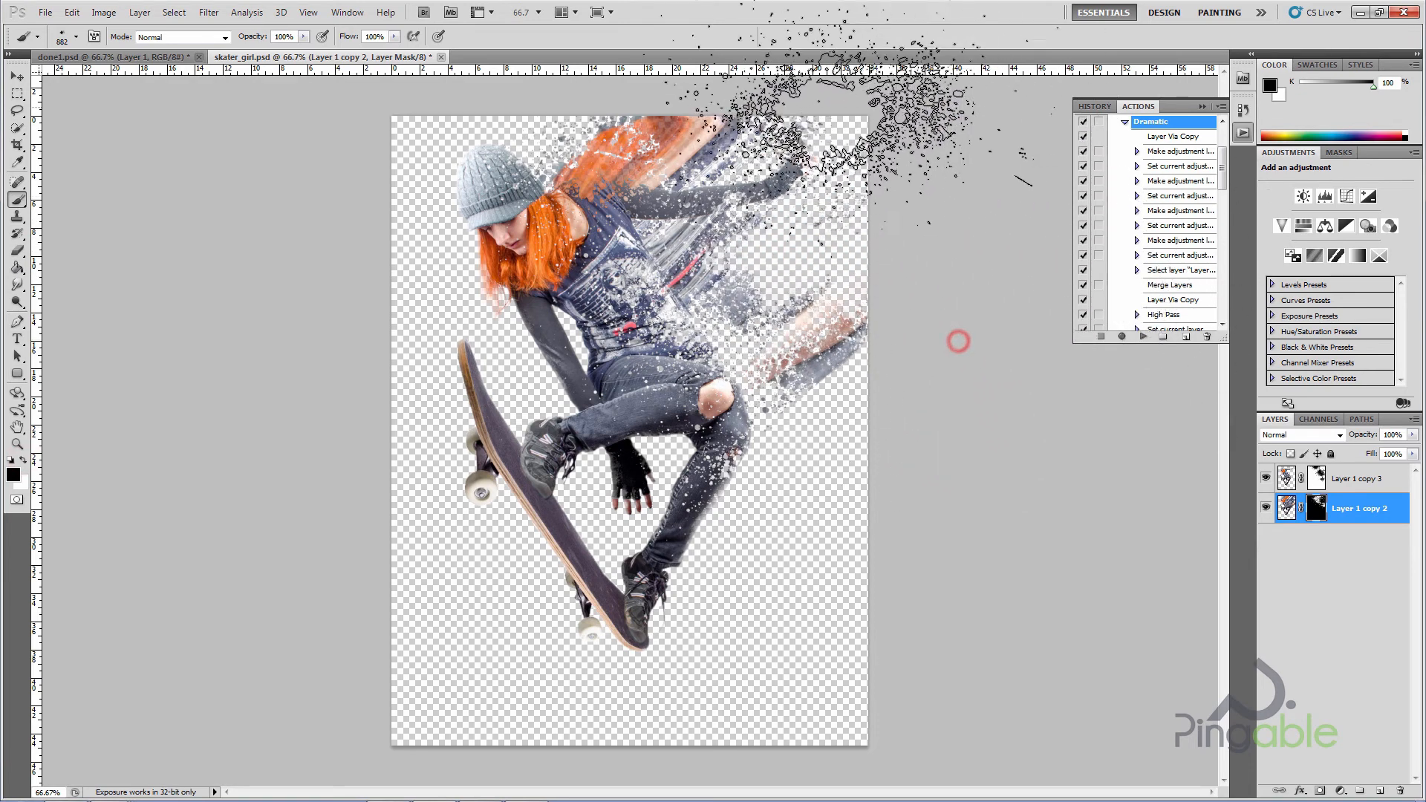
left_click(756, 135)
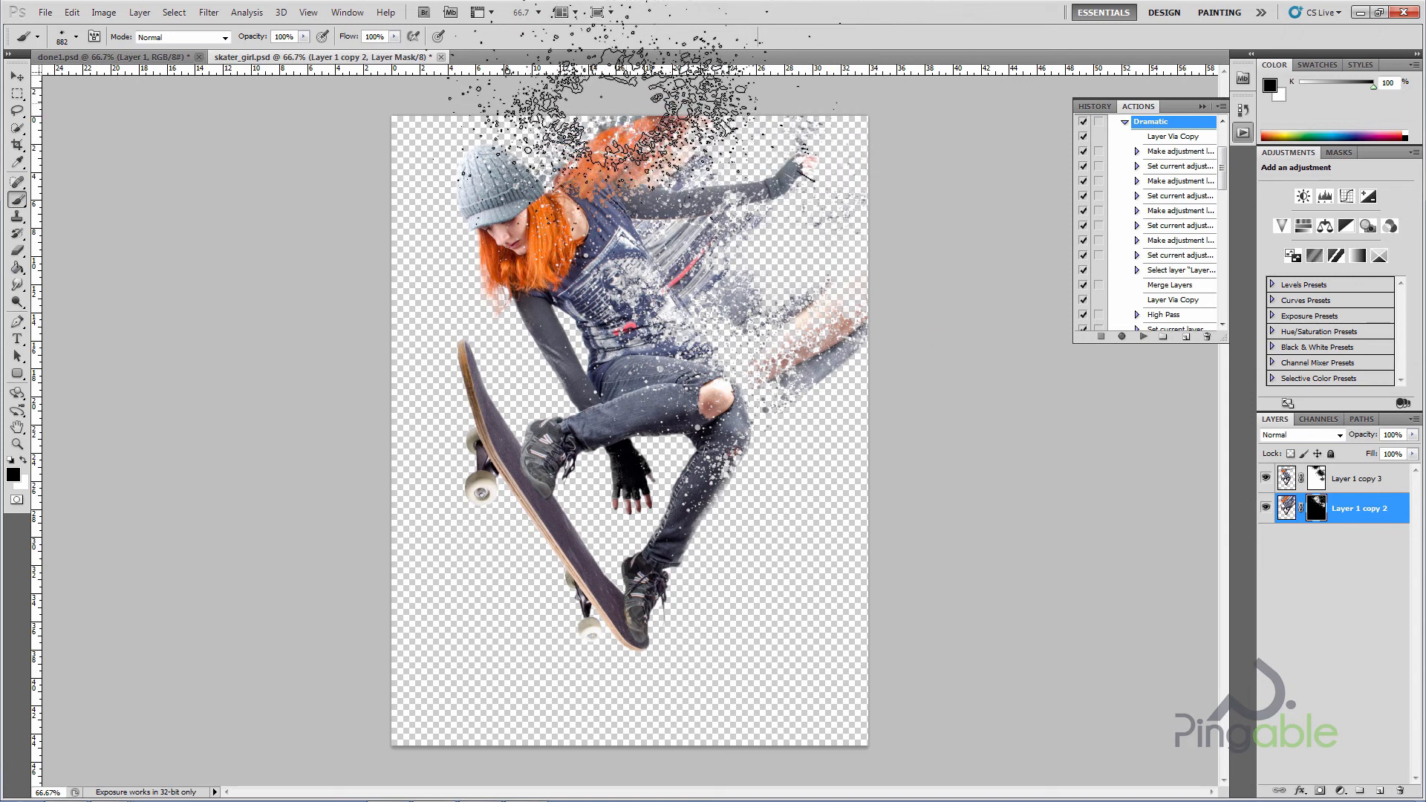
Step: Paint black splatters on Layer 1 copy 2's mask over the stretched hair at the canvas's upper edge and the stretched knee
left_click(601, 93)
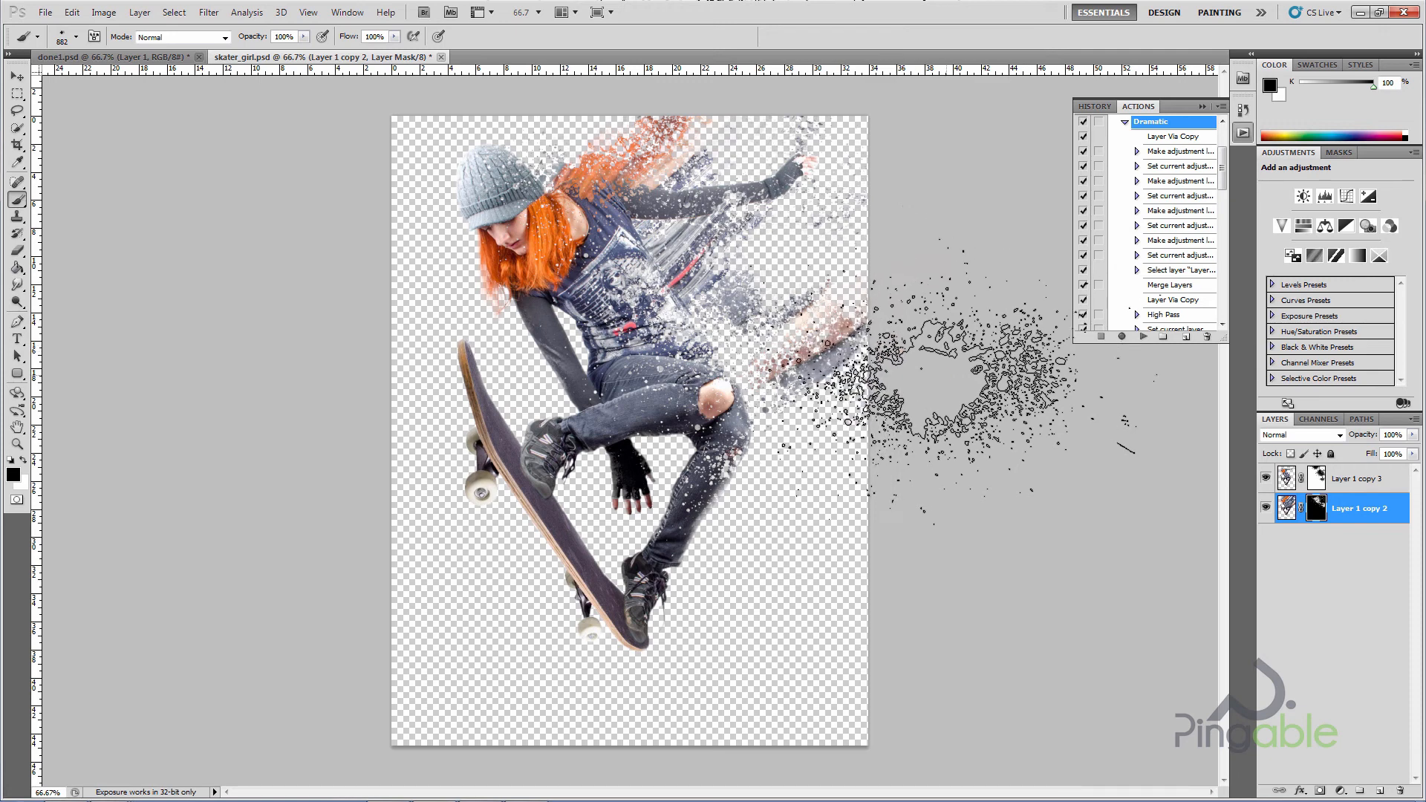
left_click(953, 347)
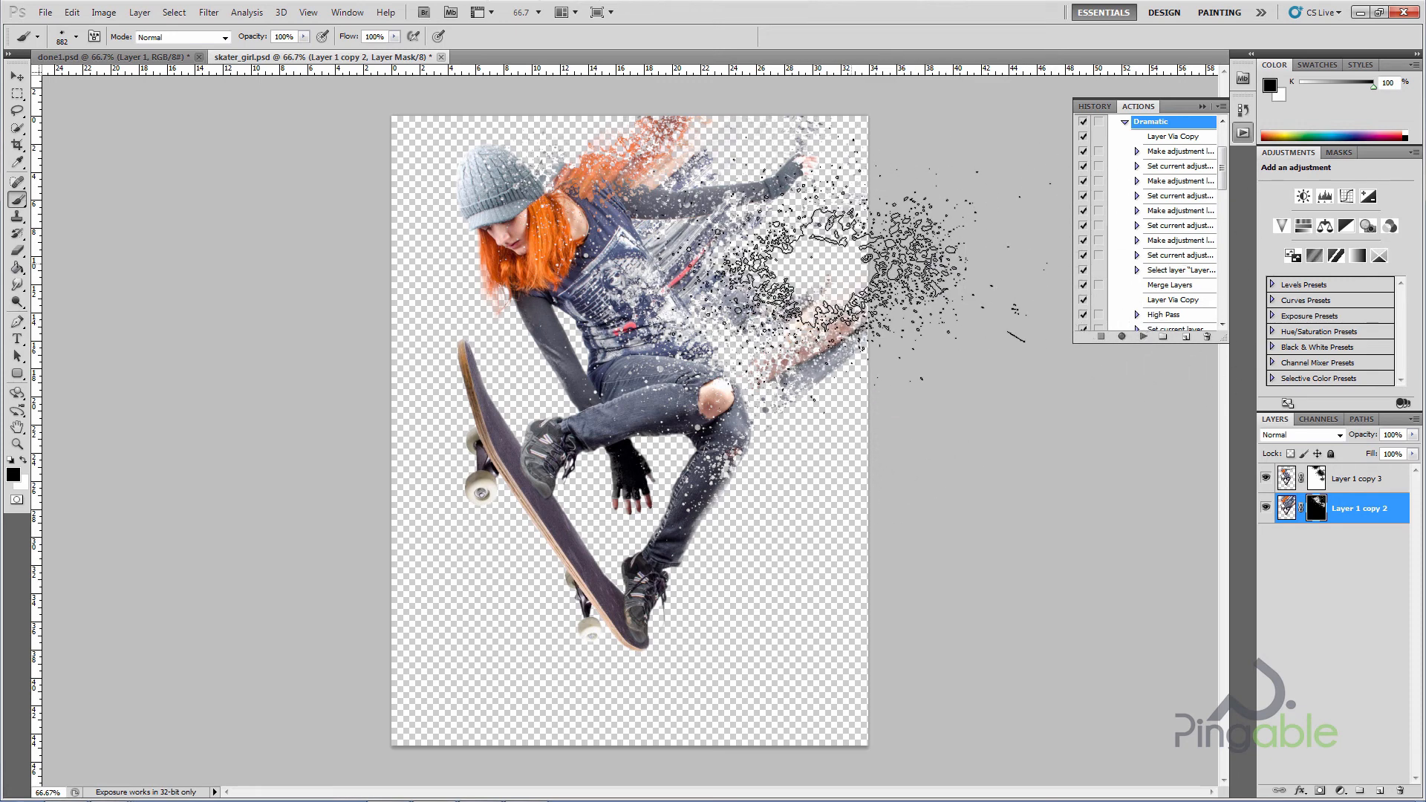
left_click(829, 251)
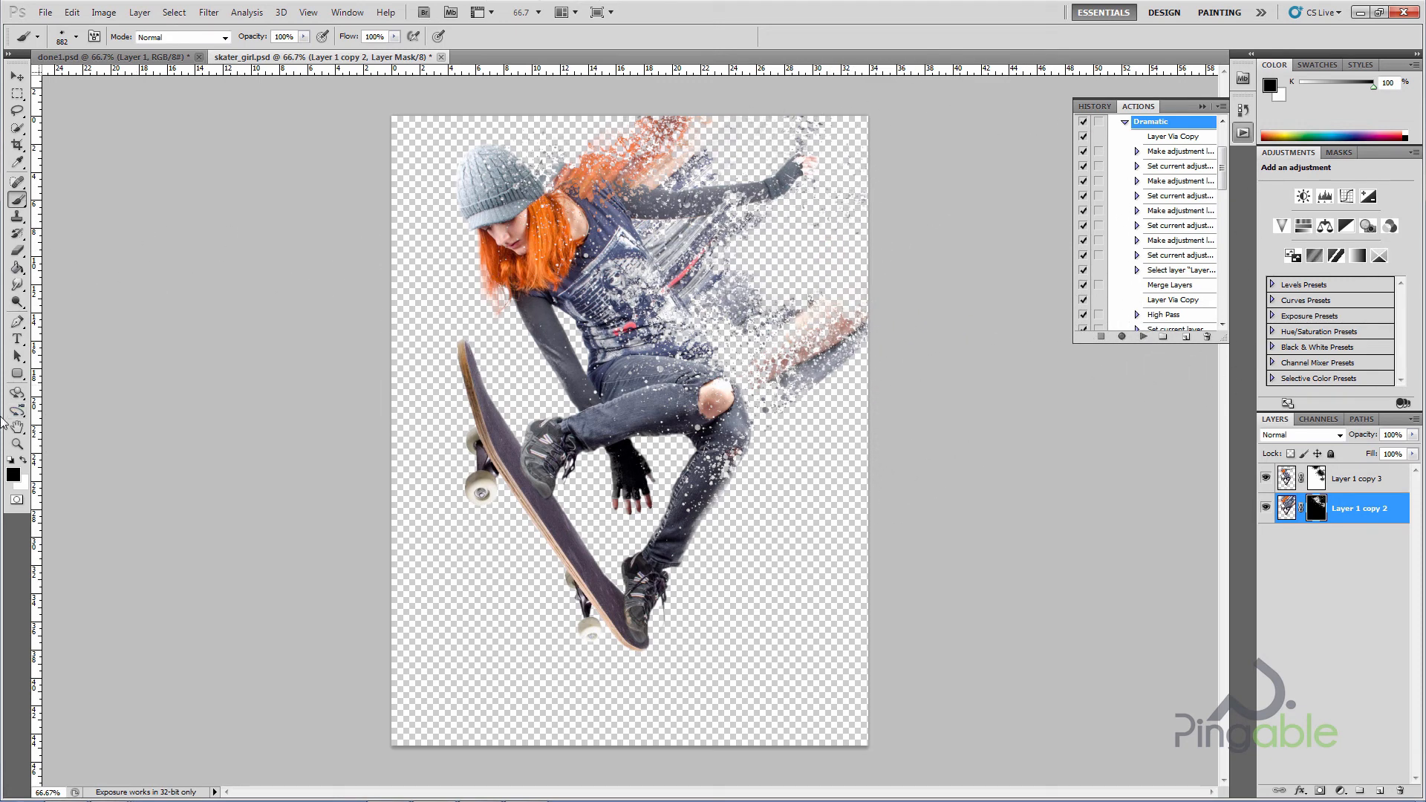
Step: Reveal more stretched shirt and knee along the canvas's right edge with white splatters on Layer 1 copy 2's mask, and thin them with black ones
left_click(26, 461)
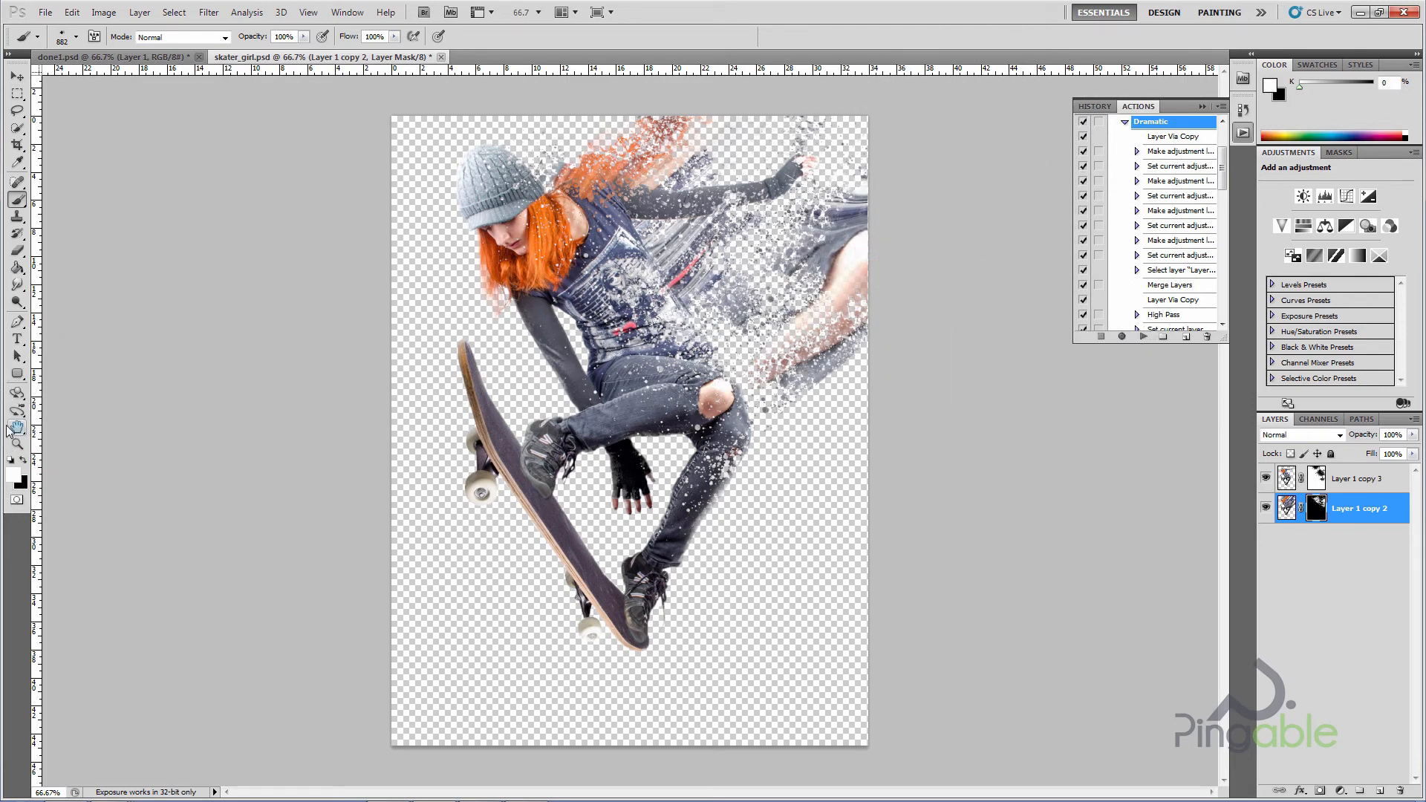
left_click(24, 460)
mouse_move(958, 256)
left_mouse_down()
mouse_move(924, 255)
mouse_move(933, 280)
mouse_move(939, 239)
mouse_move(927, 327)
mouse_move(872, 274)
mouse_move(955, 270)
mouse_move(817, 284)
left_mouse_up()
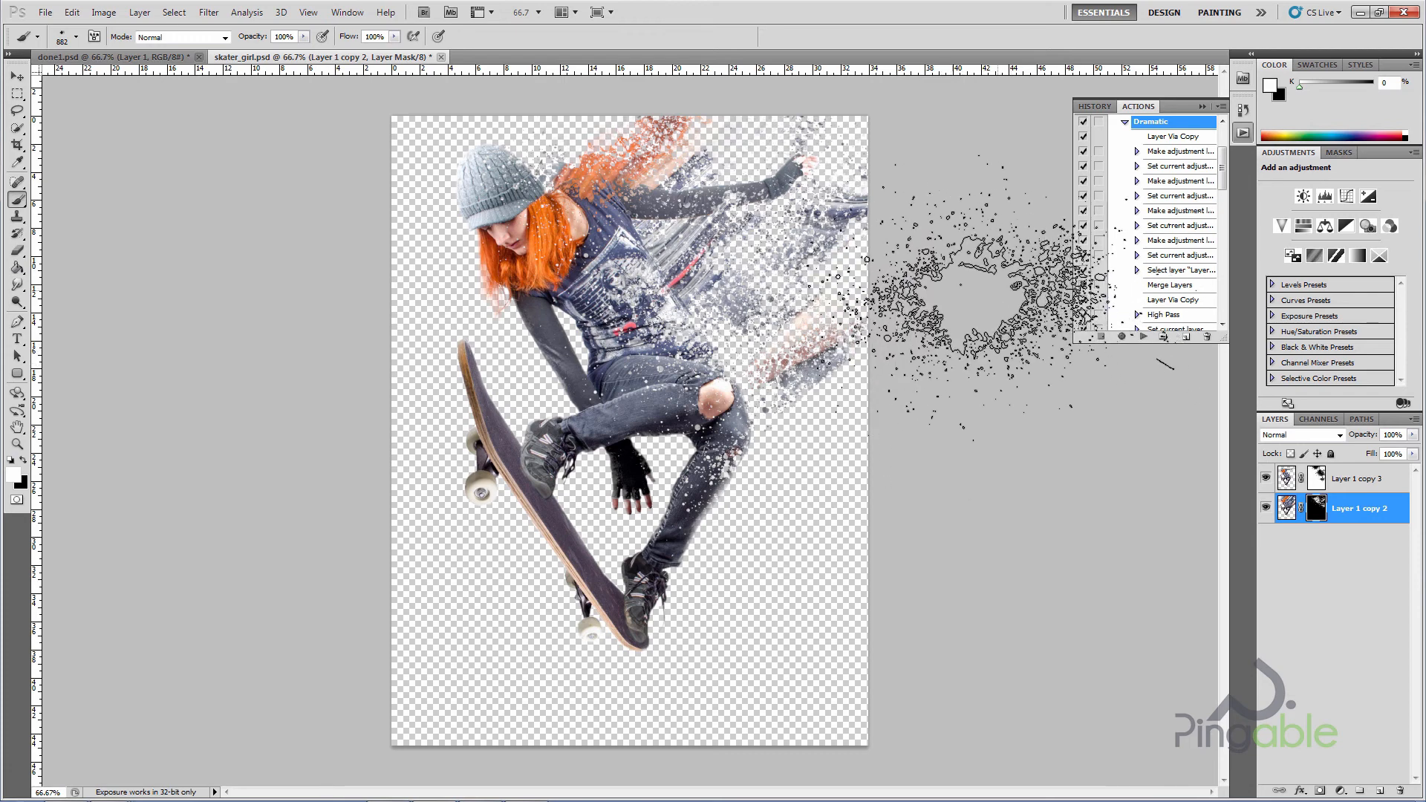
left_click(977, 292)
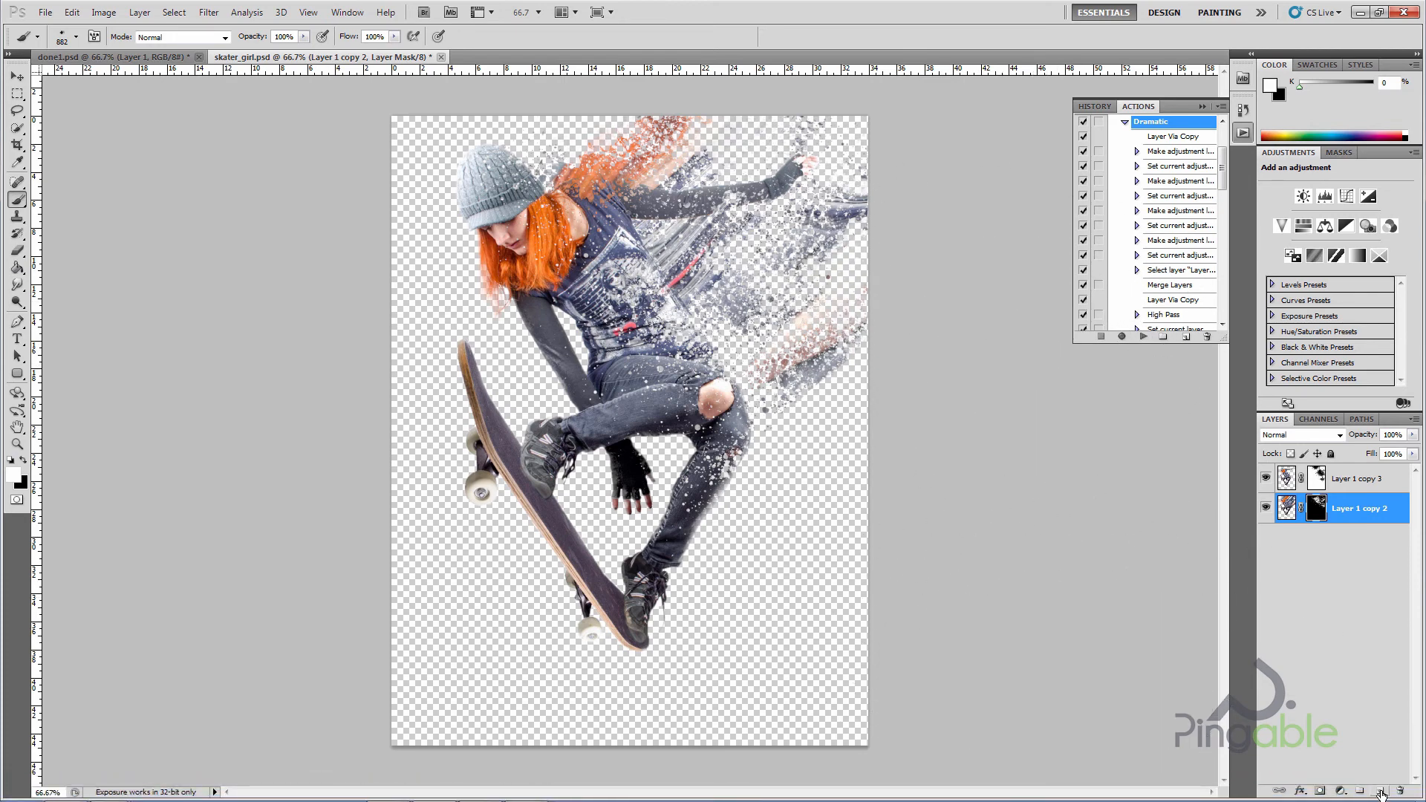
Step: Add a new layer beneath both skater layers and fill it with the white foreground colour using the Paint Bucket
left_click_drag(1345, 532, 1342, 549)
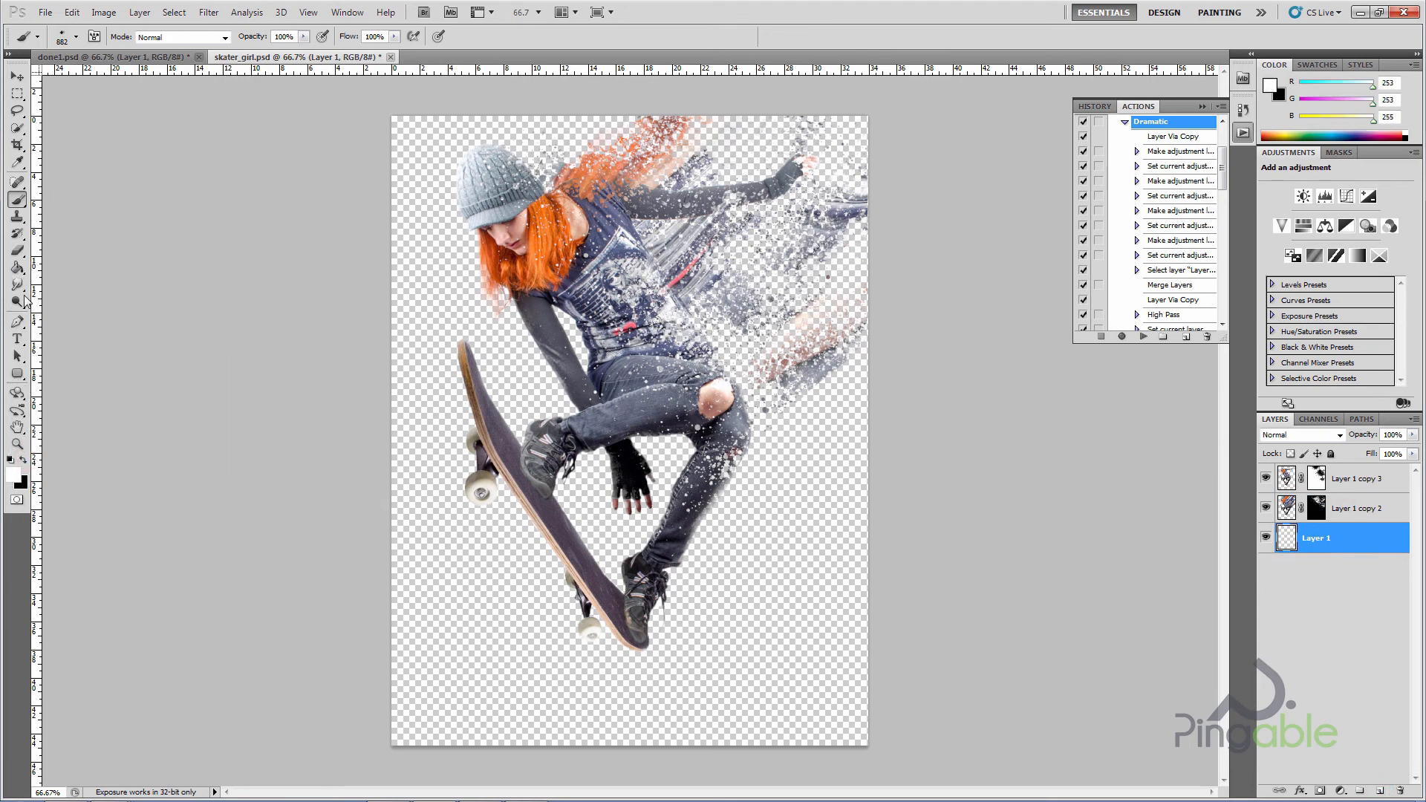
left_click(442, 571)
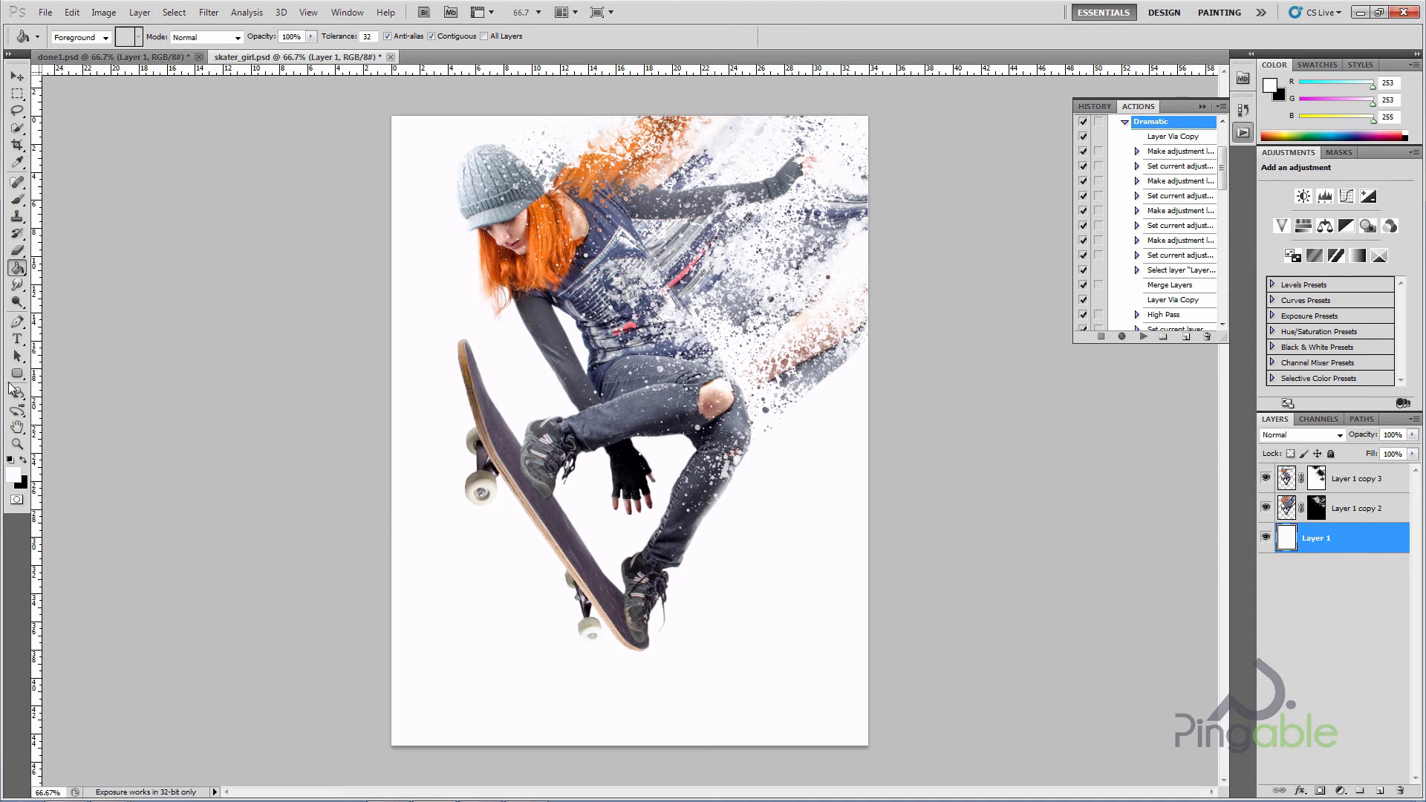
Step: Compare the splatter effect with the finished version in done1.psd and return to skater_girl.psd
left_click(131, 56)
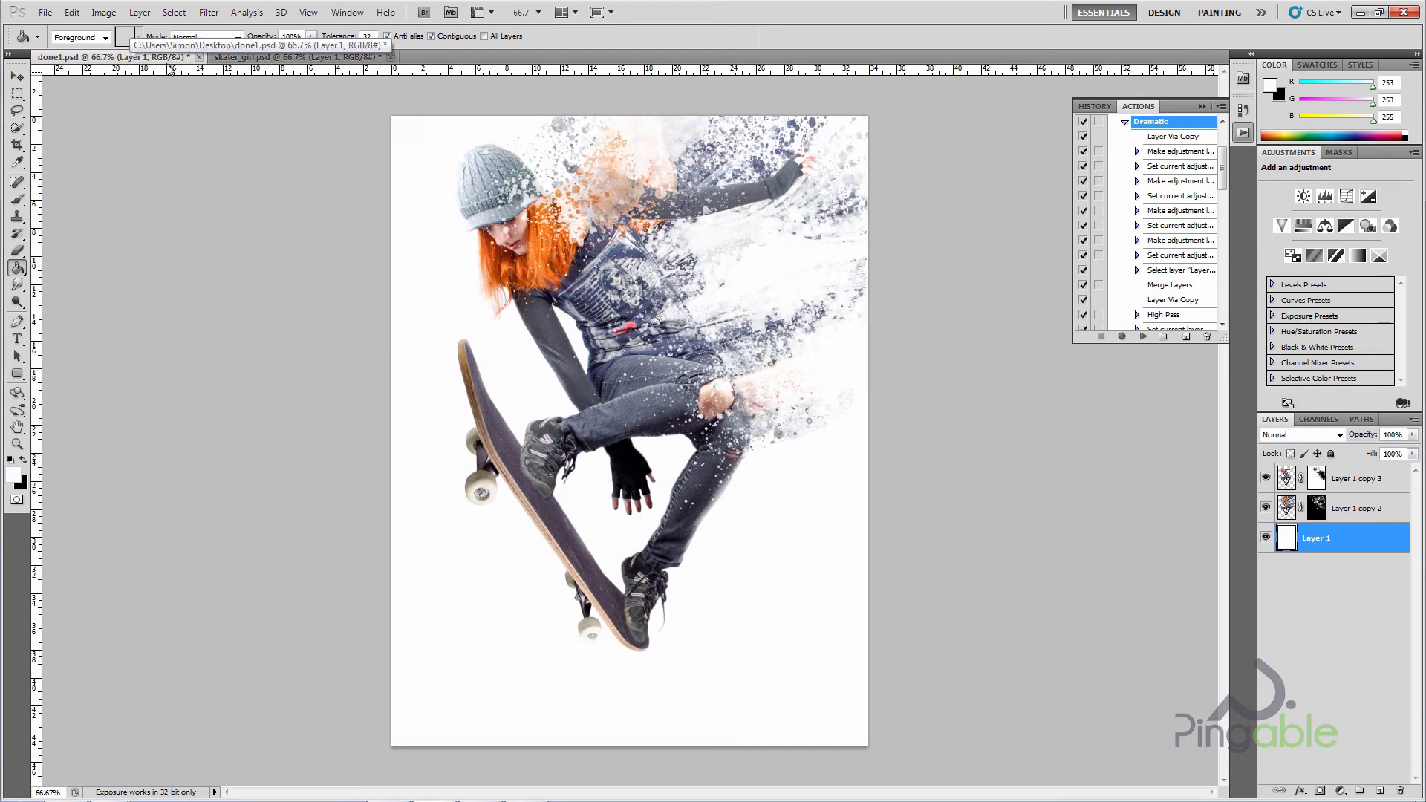
left_click(258, 58)
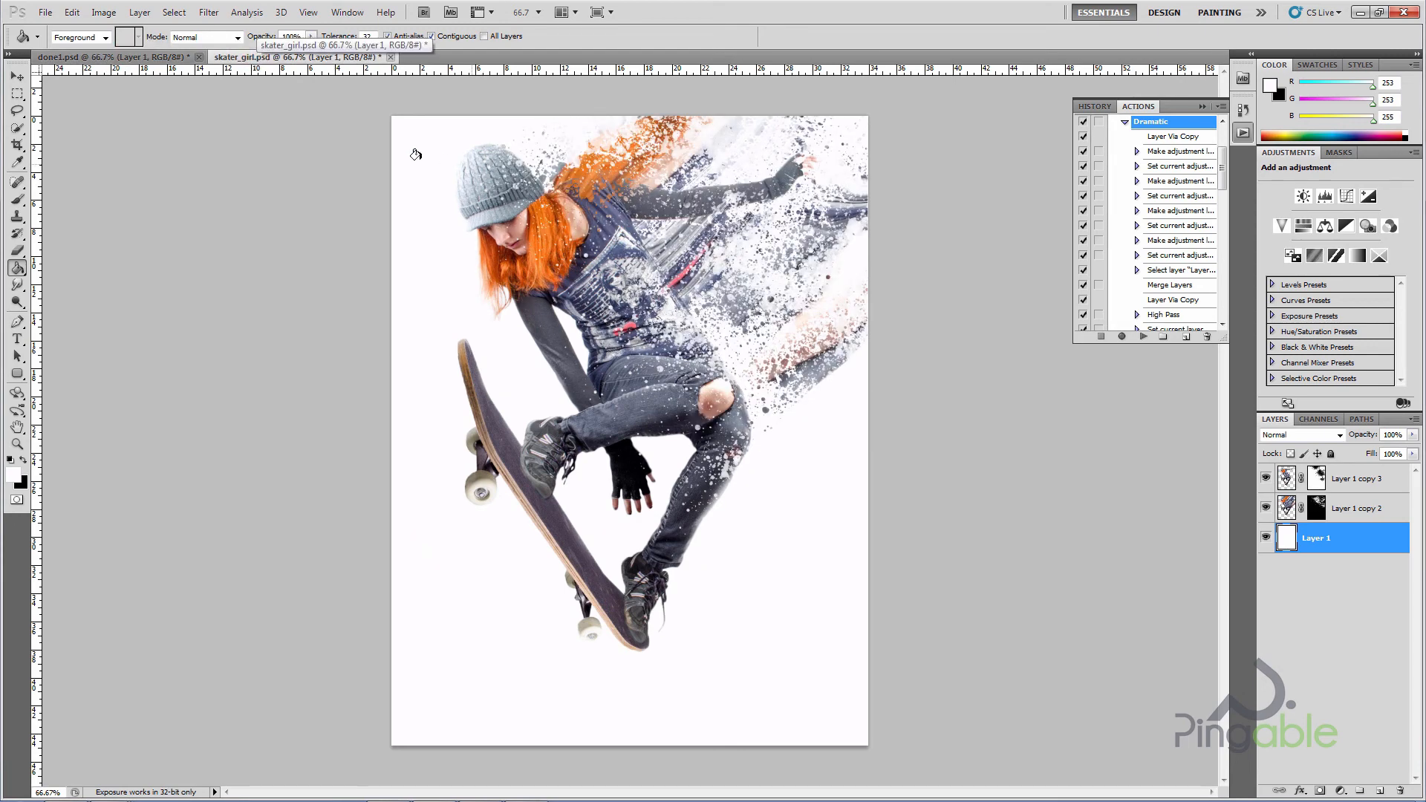